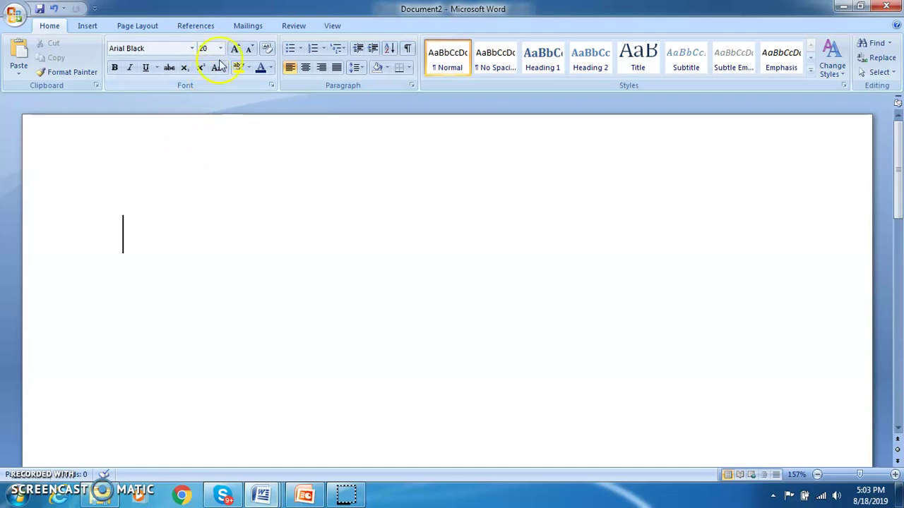
# - Replace the font size with 12 and choose Verdana from the font list
pyautogui.click(207, 48)
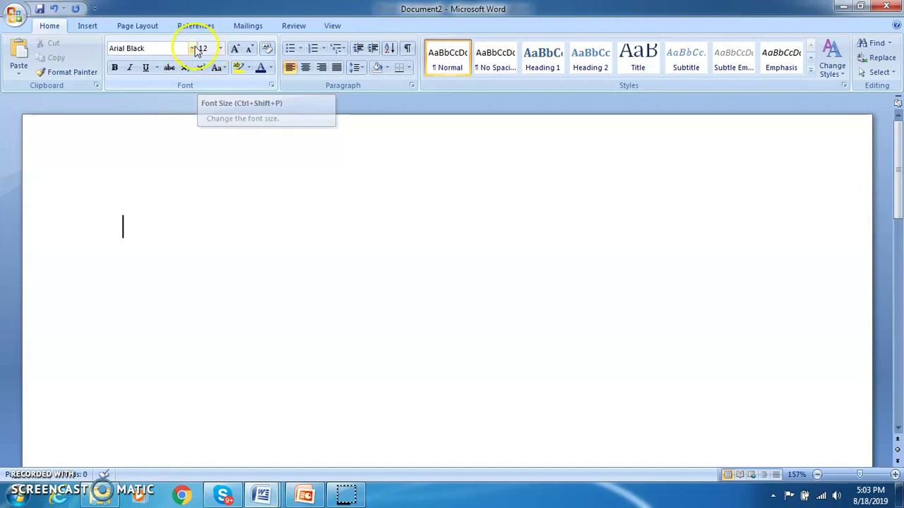
pyautogui.click(192, 48)
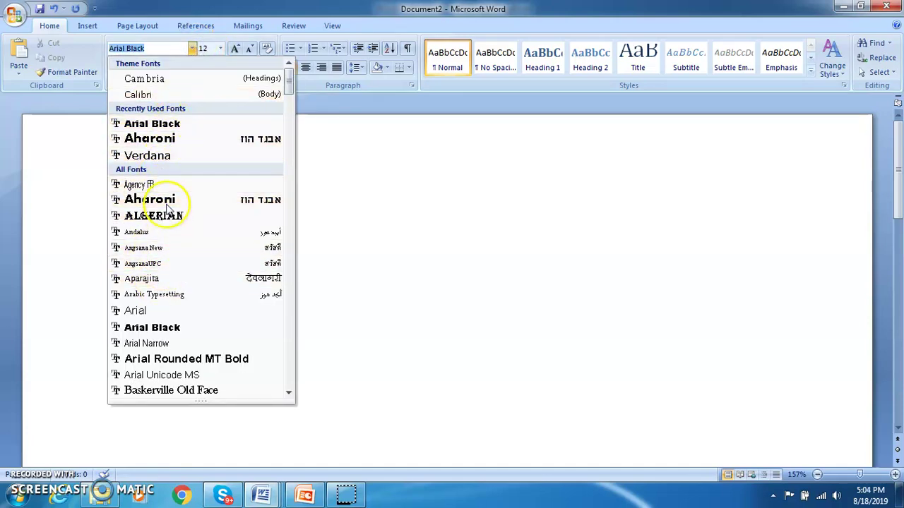
pyautogui.click(160, 157)
pyautogui.click(152, 48)
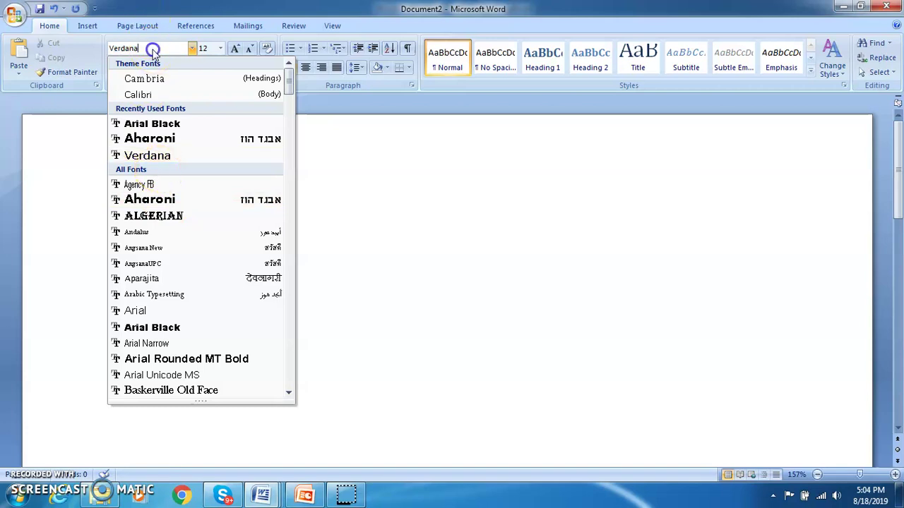
pyautogui.click(376, 220)
# - Enter Verdana in the font name box and confirm it as the typing font in the font list
pyautogui.click(158, 48)
pyautogui.write('Ver')
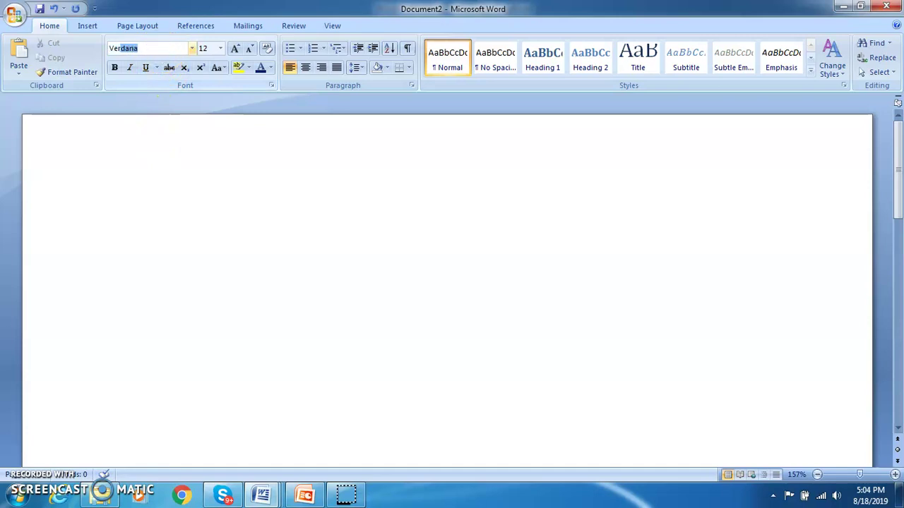
pyautogui.click(158, 48)
pyautogui.click(158, 48)
pyautogui.click(191, 48)
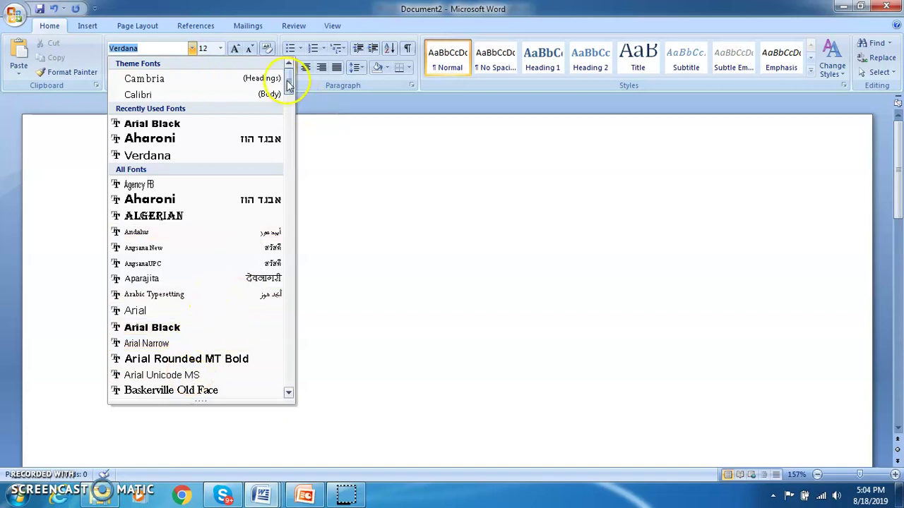
pyautogui.moveTo(288, 84); pyautogui.dragTo(299, 206)
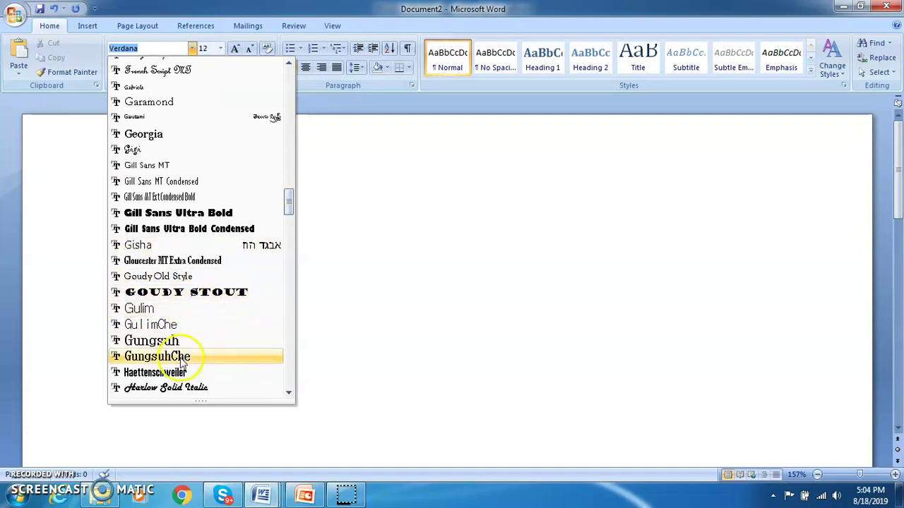
pyautogui.click(409, 285)
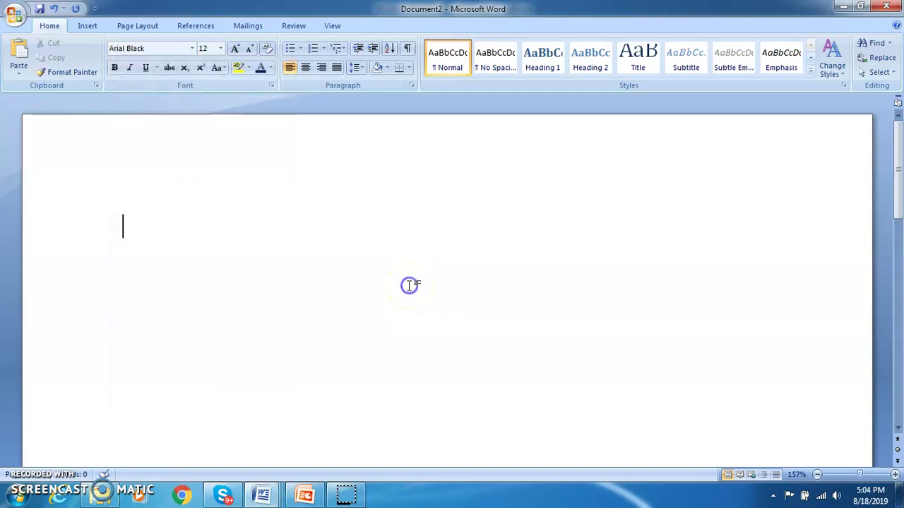
pyautogui.click(192, 48)
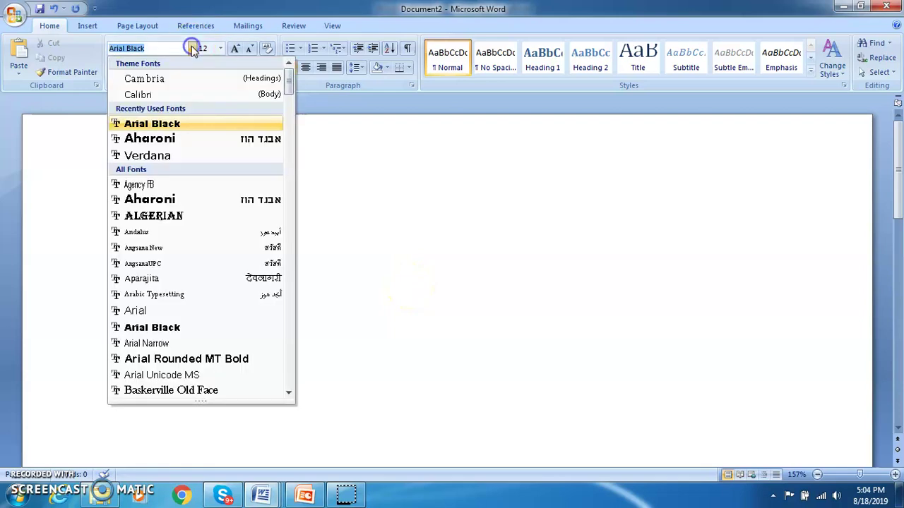
pyautogui.click(167, 156)
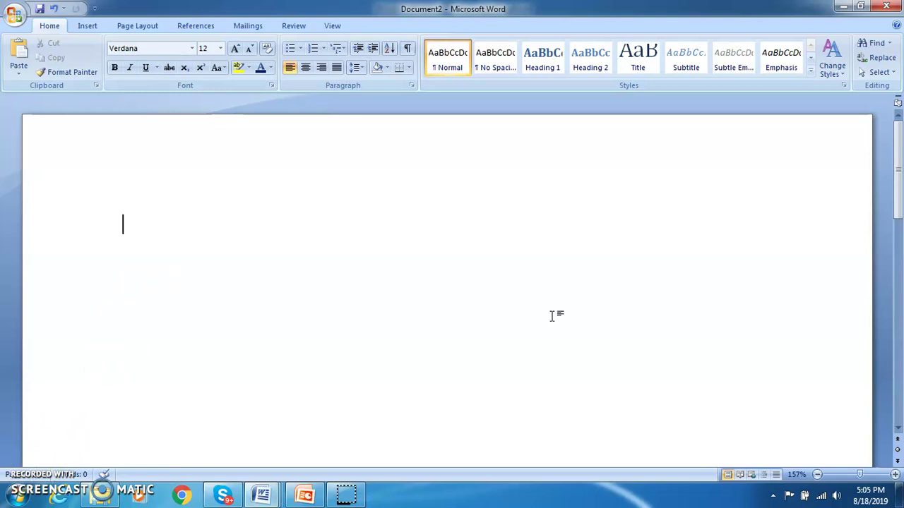
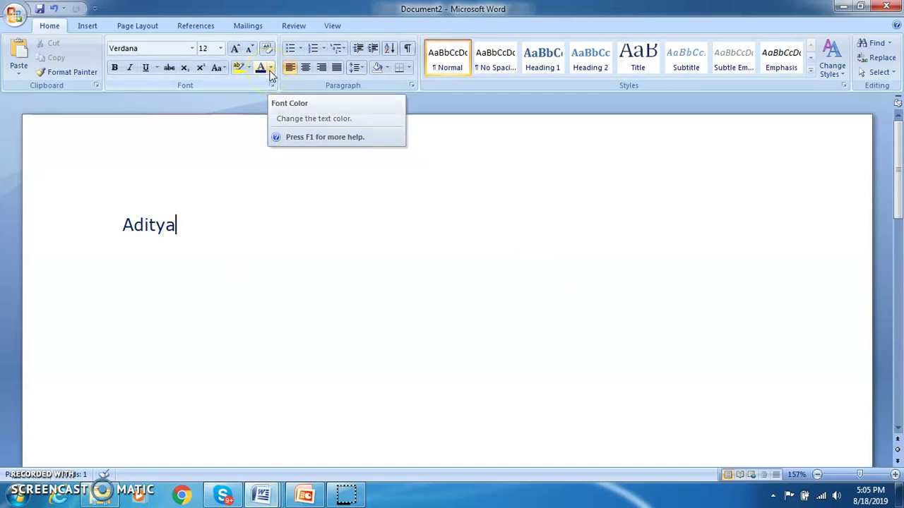
# - Type the candidate's first name on the first line and make the text colour black
pyautogui.click(270, 71)
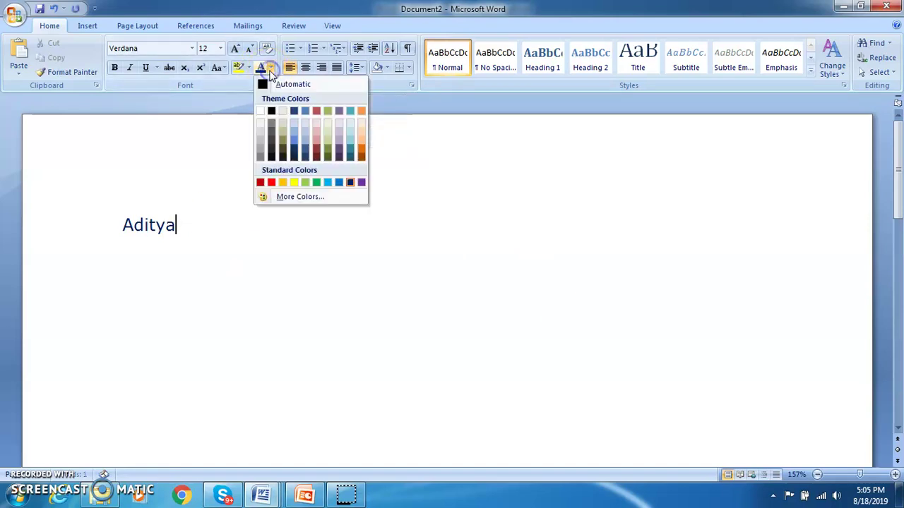
pyautogui.click(271, 150)
pyautogui.moveTo(204, 226); pyautogui.dragTo(113, 222)
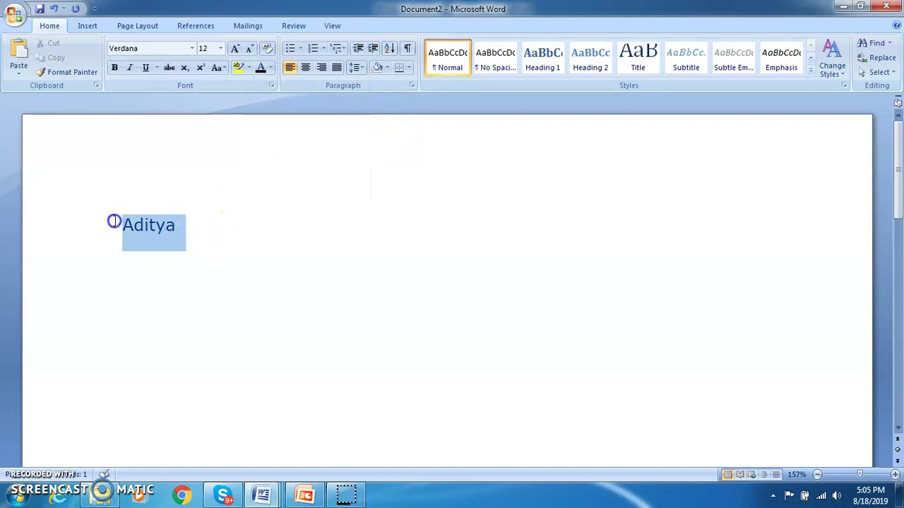
pyautogui.click(230, 225)
# - Add the candidate's other name so the full name reads in the right order
pyautogui.write('M')
pyautogui.press('BackSpace')
pyautogui.press('Left')
pyautogui.press('Left')
pyautogui.press('Left')
pyautogui.press('Left')
pyautogui.press('Left')
pyautogui.press('Left')
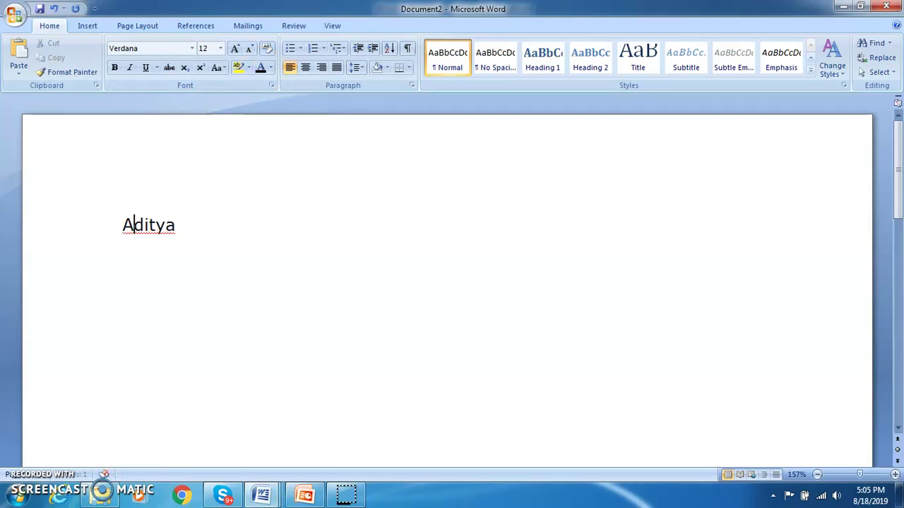
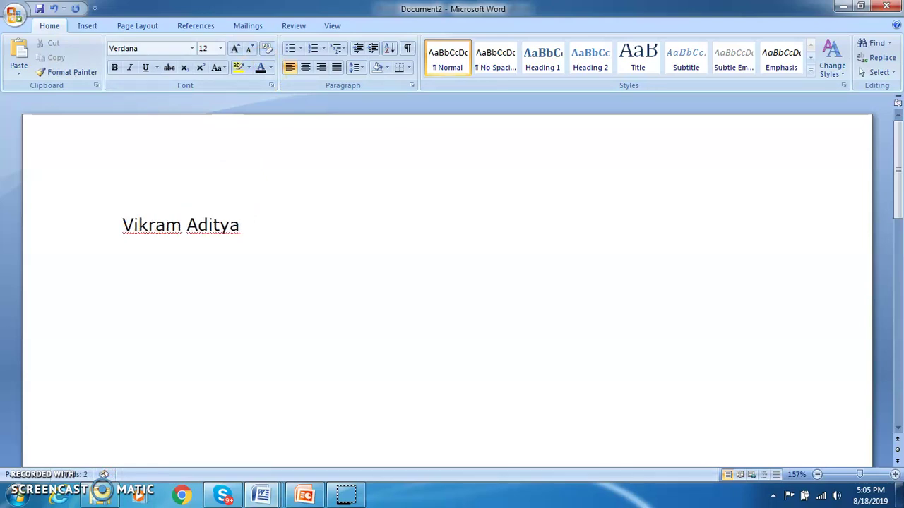
pyautogui.click(271, 226)
# - Add a 'Phone:' label on the next line and select both lines
pyautogui.press('Return')
pyautogui.write('Pho')
pyautogui.press('BackSpace')
pyautogui.write('one:')
pyautogui.hotkey('shift', 'Left')
pyautogui.hotkey('shift', 'Left')
pyautogui.hotkey('shift', 'Left')
pyautogui.hotkey('shift', 'Left')
pyautogui.hotkey('shift', 'Left')
pyautogui.hotkey('shift', 'Left')
pyautogui.hotkey('shift', 'Left')
pyautogui.hotkey('shift', 'Left')
pyautogui.hotkey('shift', 'Left')
pyautogui.hotkey('shift', 'Left')
pyautogui.hotkey('shift', 'Left')
pyautogui.hotkey('shift', 'Left')
pyautogui.hotkey('shift', 'Left')
pyautogui.hotkey('shift', 'Left')
pyautogui.hotkey('shift', 'Left')
pyautogui.hotkey('shift', 'Left')
pyautogui.hotkey('shift', 'Left')
pyautogui.hotkey('shift', 'Left')
pyautogui.hotkey('shift', 'Left')
pyautogui.hotkey('shift', 'Left')
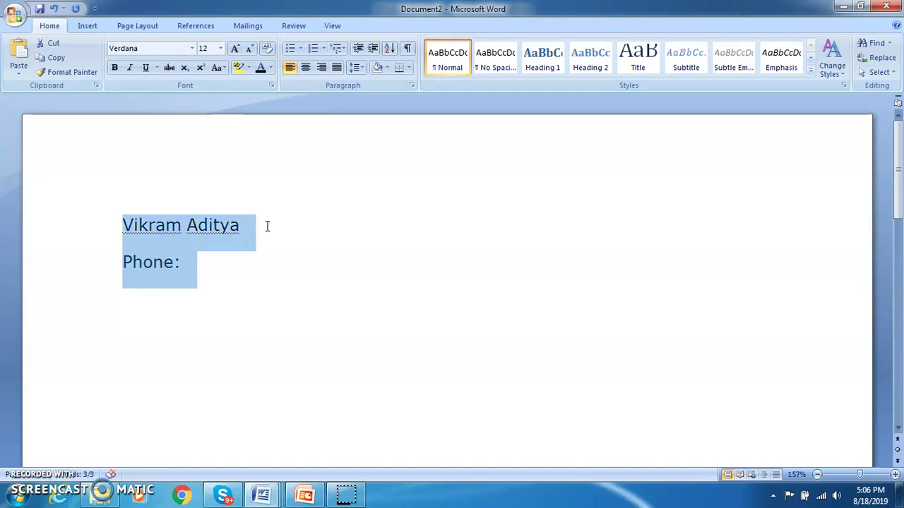
# - Set the spacing after the name and Phone paragraphs to 0 pt
pyautogui.click(357, 67)
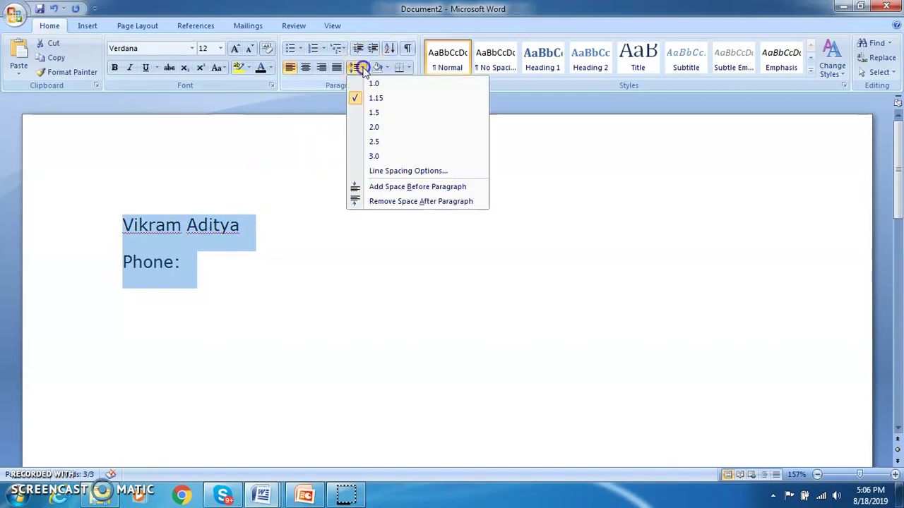
pyautogui.click(410, 172)
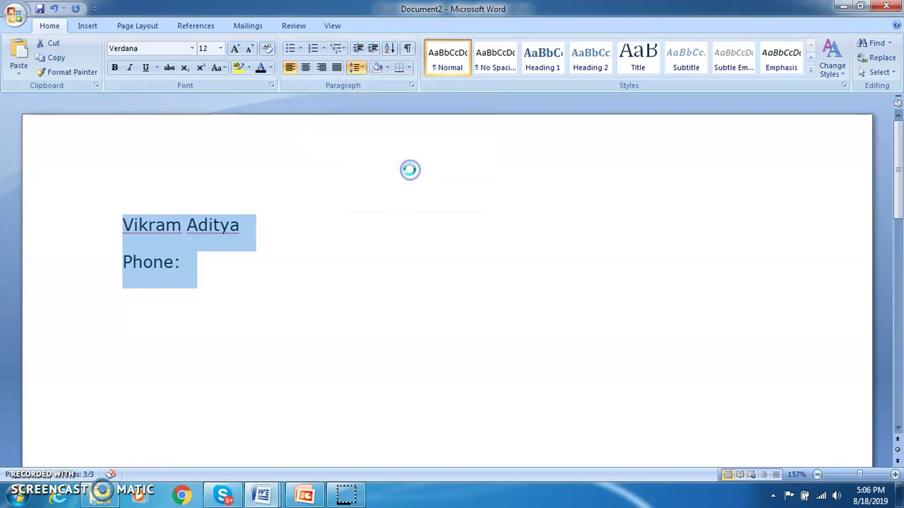
pyautogui.click(420, 264)
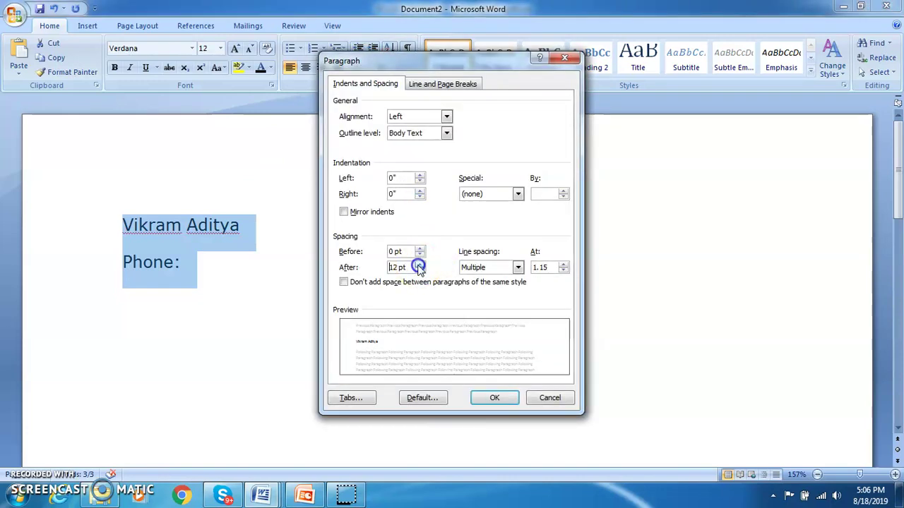
pyautogui.click(419, 271)
pyautogui.click(419, 271)
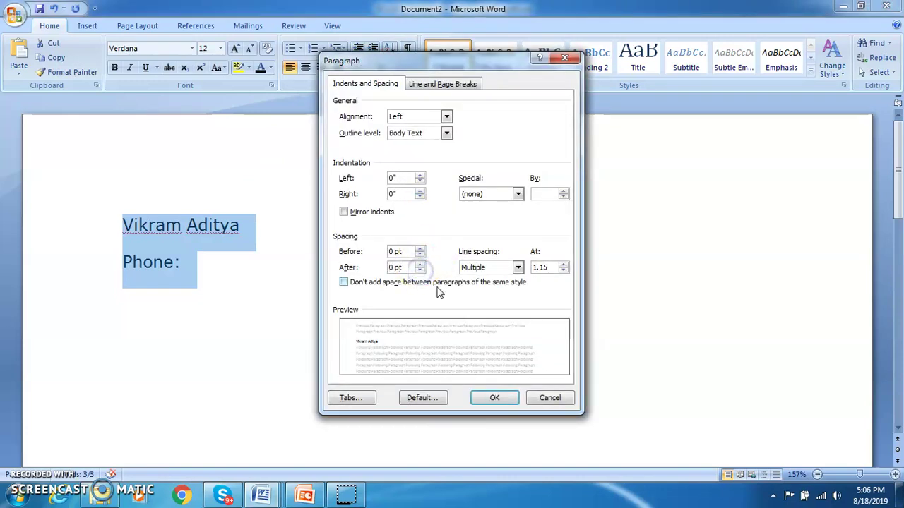
pyautogui.click(494, 399)
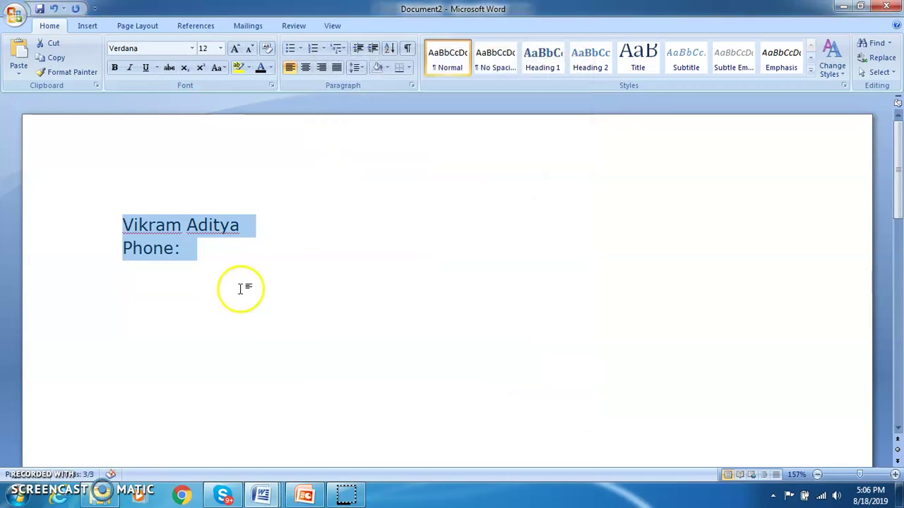
# - Enter the phone number after 'Phone:' and start an 'Email:' line below
pyautogui.click(200, 245)
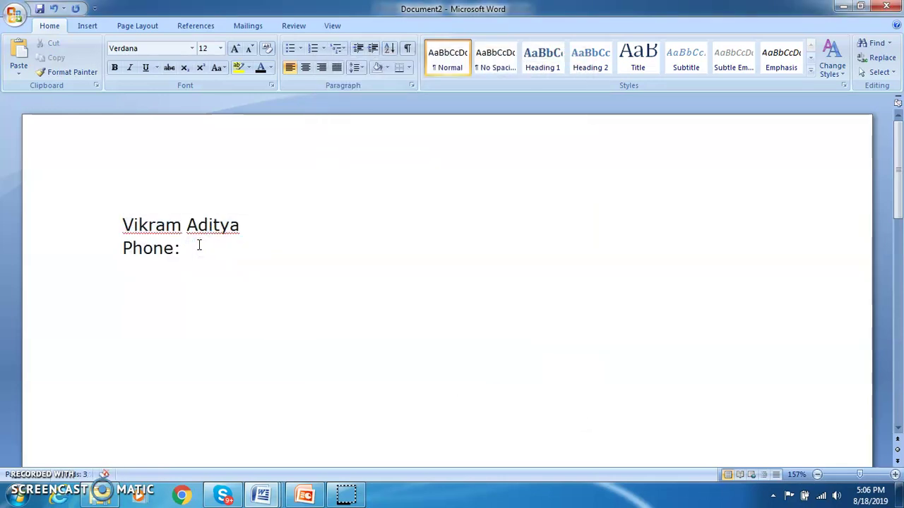
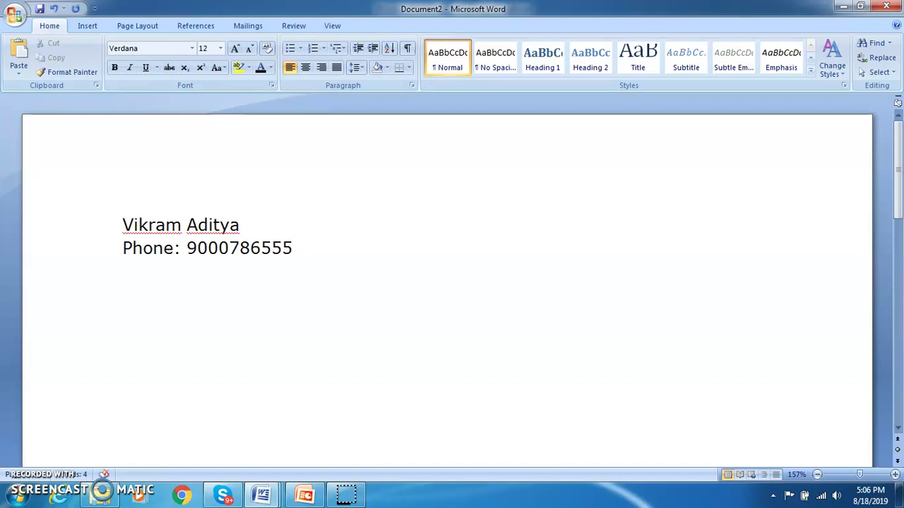
pyautogui.press('Return')
pyautogui.write('Email:')
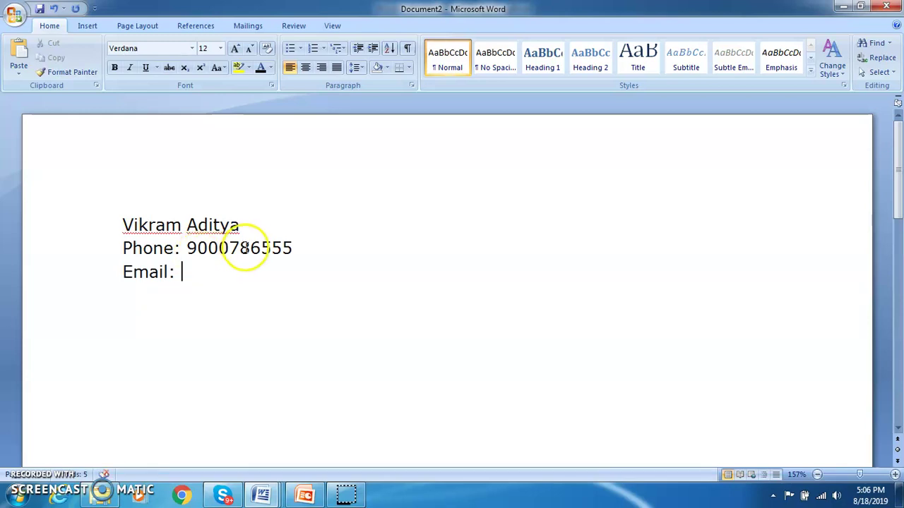
# - Type the contact's e-mail address after 'Email:', removing the stray @ sign and trailing comma
pyautogui.click(210, 286)
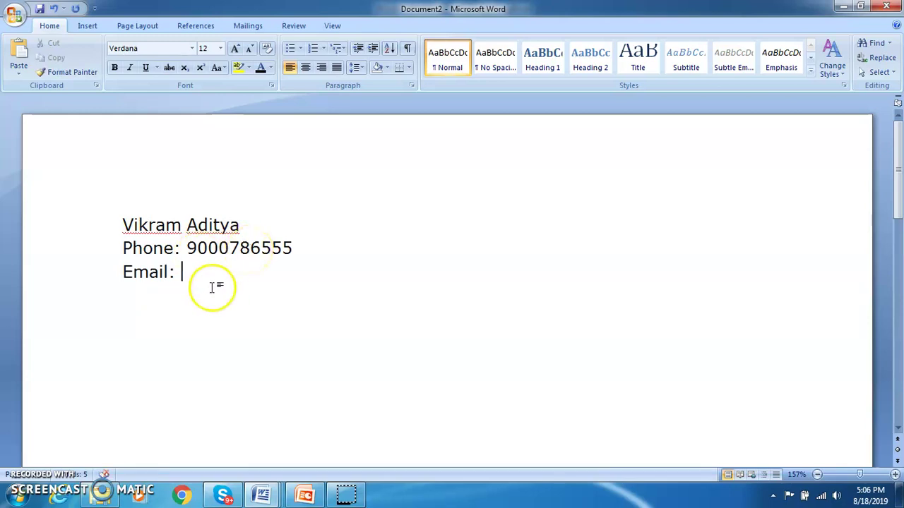
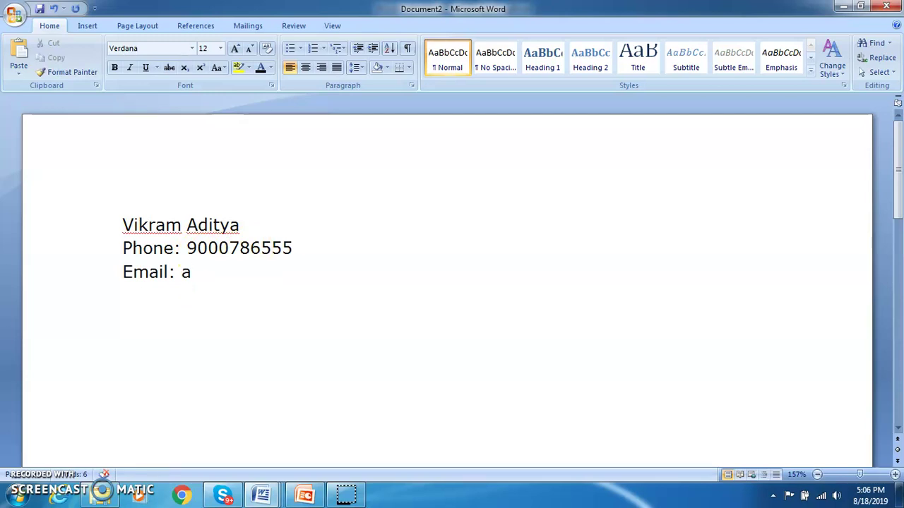
pyautogui.click(231, 273)
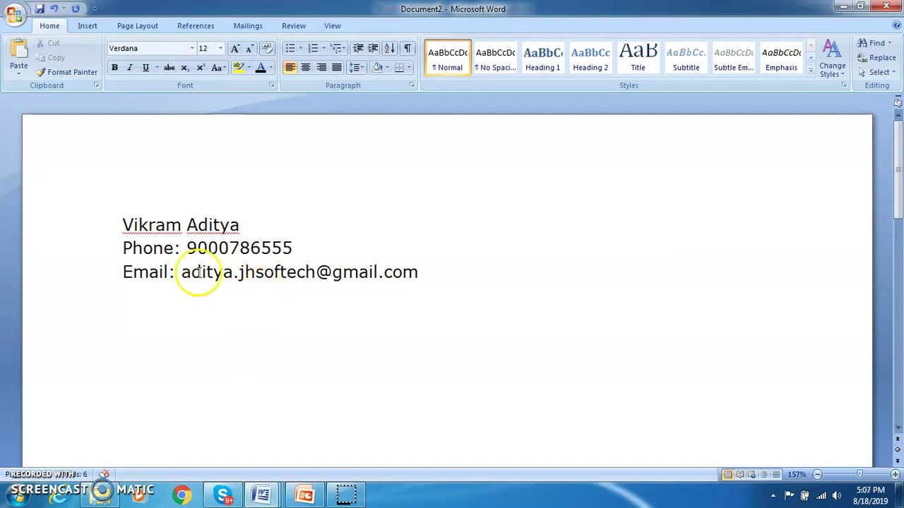
# - Set the Phone and Email lines to 10 pt
pyautogui.moveTo(124, 246); pyautogui.dragTo(414, 272)
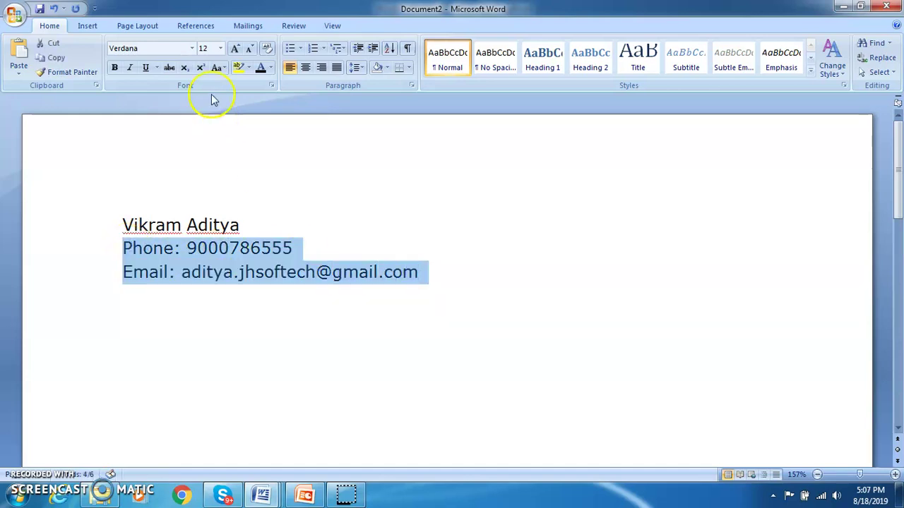
pyautogui.click(206, 49)
pyautogui.write('10')
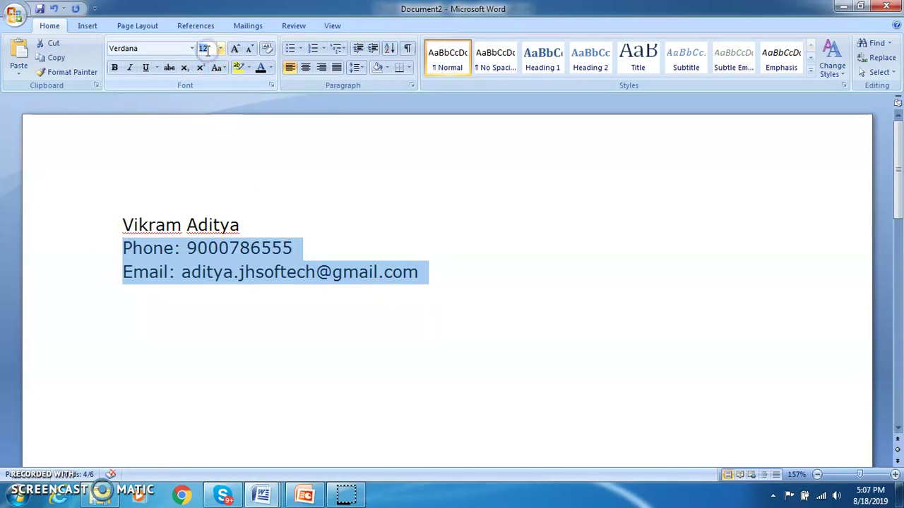
pyautogui.press('Return')
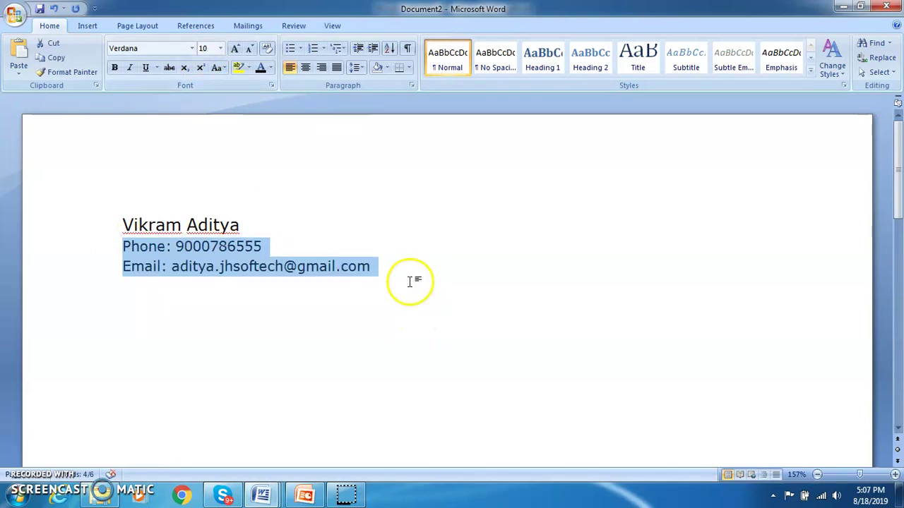
pyautogui.click(411, 279)
# - Resize the name line to 14 pt and finish the e-mail entry so it becomes a link
pyautogui.moveTo(120, 224); pyautogui.dragTo(243, 224)
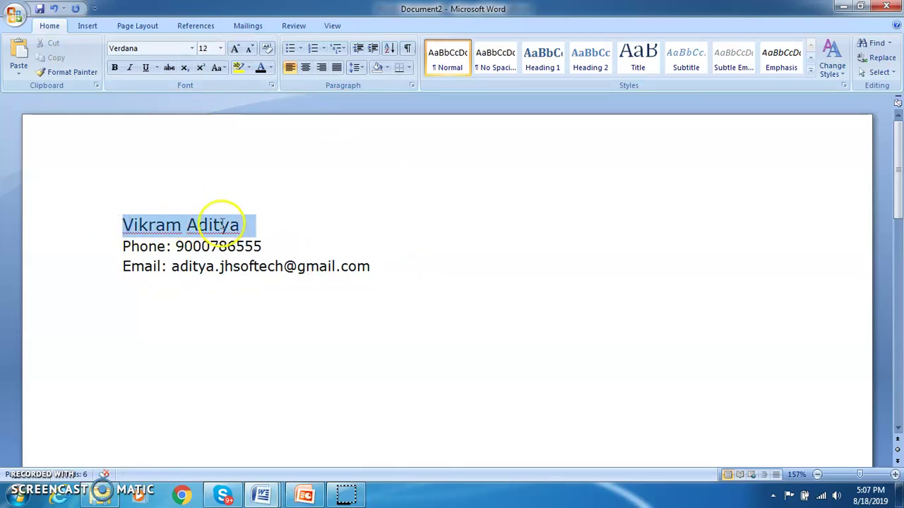
pyautogui.click(212, 48)
pyautogui.write('14')
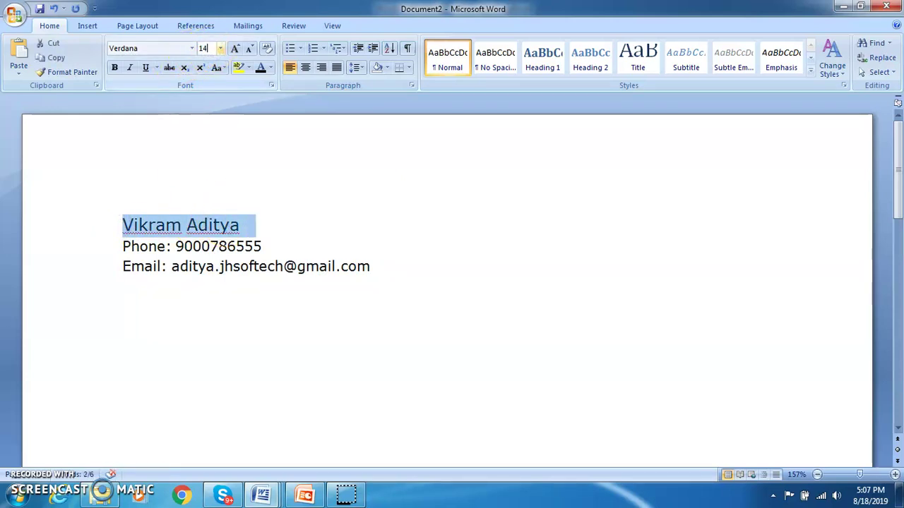
pyautogui.press('Return')
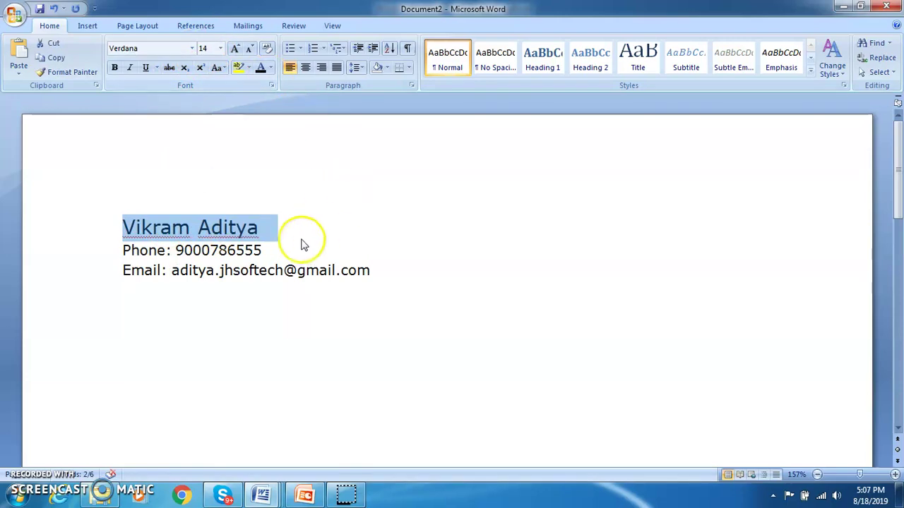
pyautogui.click(296, 239)
pyautogui.click(426, 272)
pyautogui.press('Return')
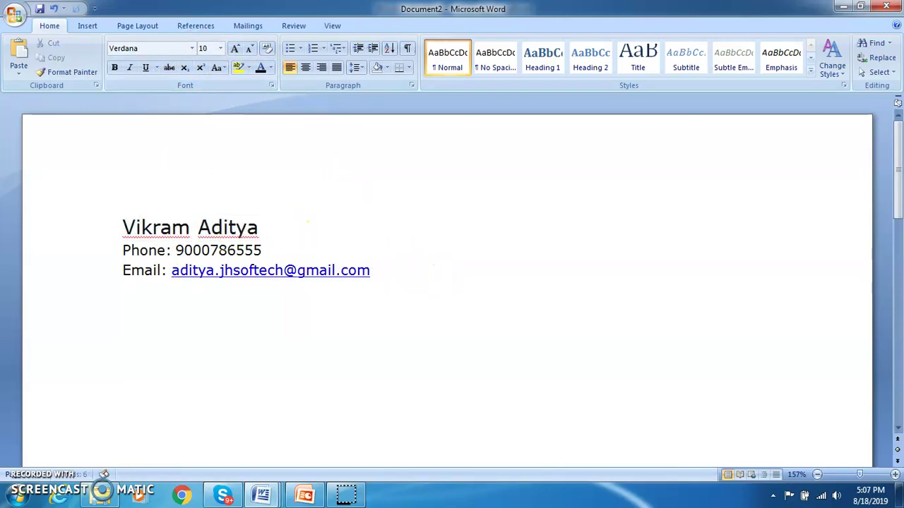
pyautogui.click(377, 269)
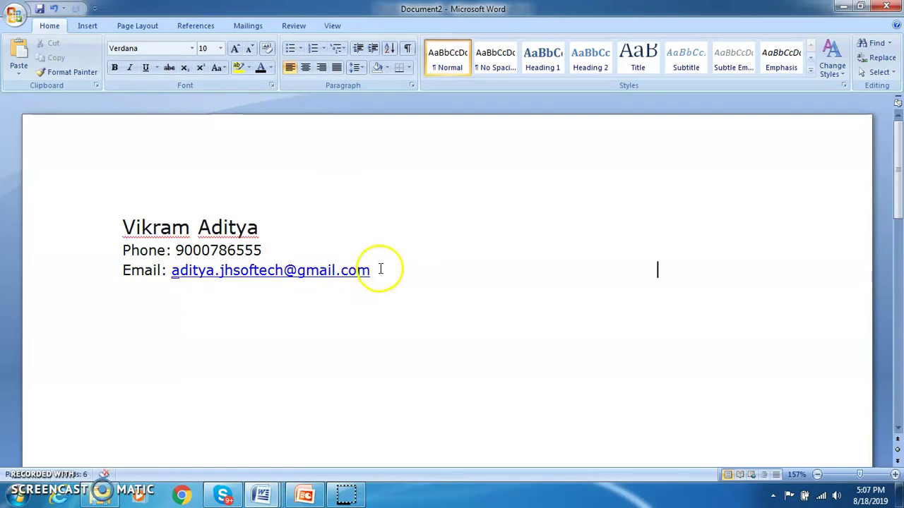
# - Undo the e-mail hyperlink and add 'SAP FICO Associate' at the right end of the Email line
pyautogui.hotkey('ctrl', 'z')
pyautogui.click(590, 253)
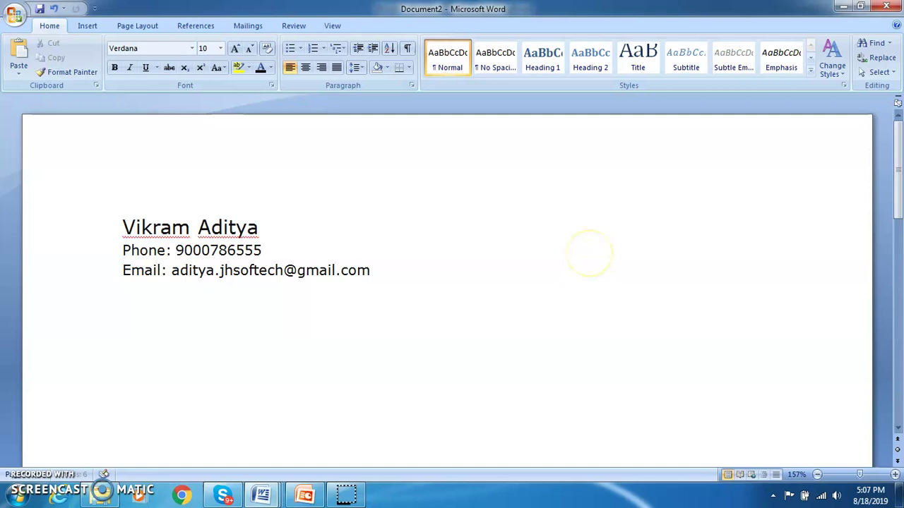
pyautogui.write('SAP FICO Co')
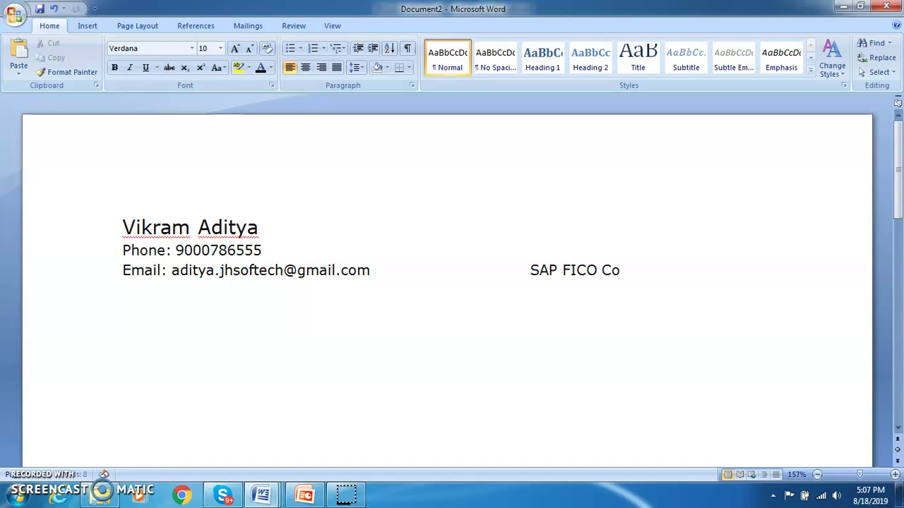
pyautogui.write('nsultant')
pyautogui.hotkey('ctrl', 'z')
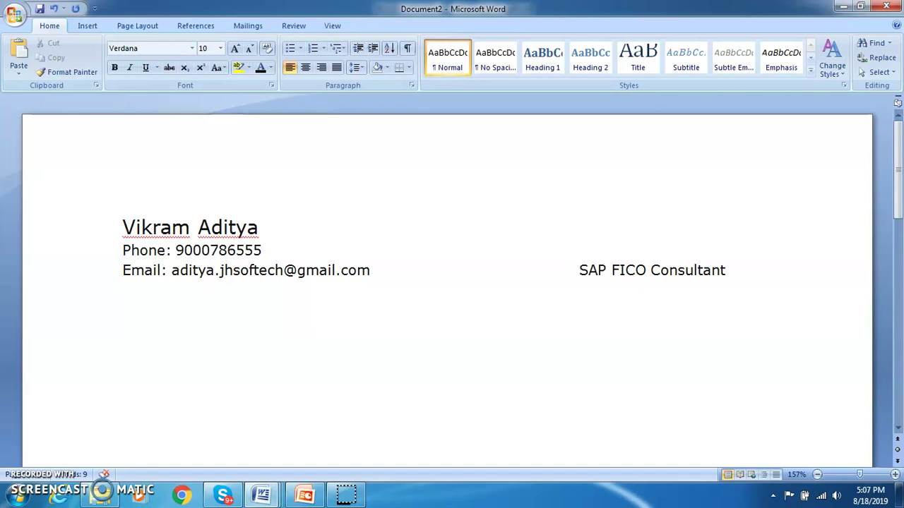
pyautogui.press('Right')
pyautogui.press('Right')
pyautogui.press('Right')
pyautogui.press('Right')
pyautogui.press('Right')
pyautogui.press('Right')
pyautogui.press('Right')
pyautogui.press('Right')
pyautogui.press('Right')
pyautogui.press('Right')
pyautogui.press('Right')
pyautogui.press('Right')
pyautogui.press('Right')
pyautogui.press('Right')
pyautogui.press('Right')
pyautogui.press('Right')
pyautogui.press('Right')
pyautogui.press('Right')
pyautogui.press('Right')
pyautogui.press('BackSpace')
pyautogui.press('BackSpace')
pyautogui.press('BackSpace')
pyautogui.press('BackSpace')
pyautogui.press('BackSpace')
pyautogui.press('BackSpace')
pyautogui.press('BackSpace')
pyautogui.press('BackSpace')
pyautogui.press('BackSpace')
pyautogui.press('BackSpace')
pyautogui.write('Associate')
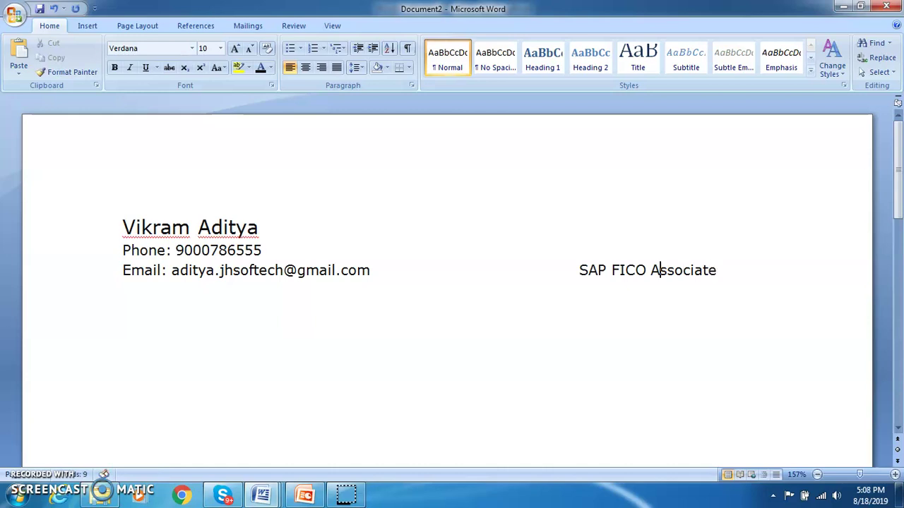
# - Start a new line beneath the Email and job title line
pyautogui.click(636, 270)
pyautogui.press('Home')
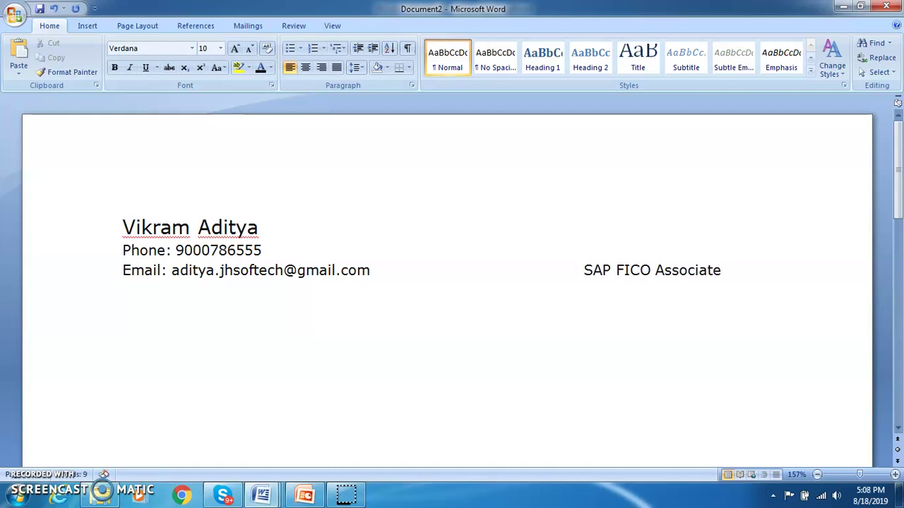
pyautogui.press('Right')
pyautogui.press('Right')
pyautogui.press('Right')
pyautogui.press('Right')
pyautogui.press('Right')
pyautogui.press('Right')
pyautogui.press('Right')
pyautogui.press('Right')
pyautogui.press('Right')
pyautogui.press('Right')
pyautogui.press('Right')
pyautogui.press('Right')
pyautogui.press('Right')
pyautogui.press('Right')
pyautogui.press('Right')
pyautogui.press('Right')
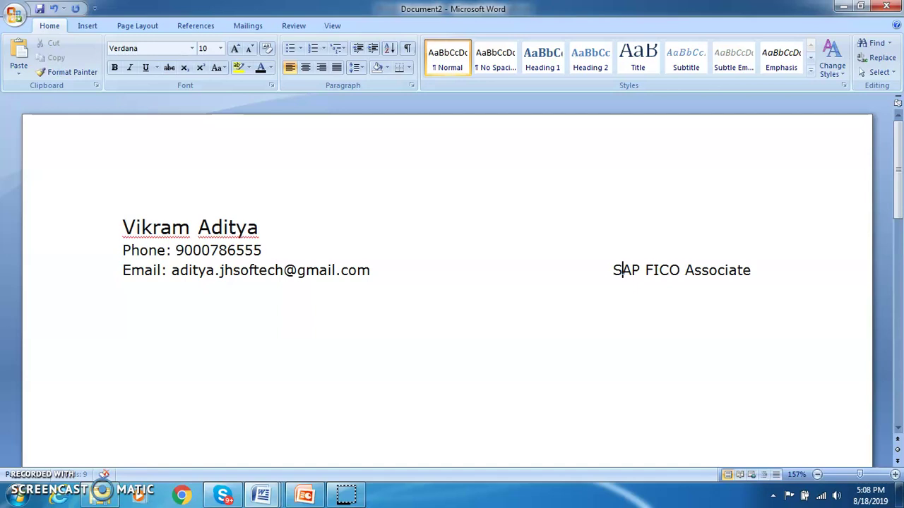
pyautogui.press('Right')
pyautogui.press('Right')
pyautogui.press('Return')
# - Type a row of dashes under the contact block and let AutoFormat turn it into a solid border
pyautogui.write('-----------------------------------------------------------------------------------')
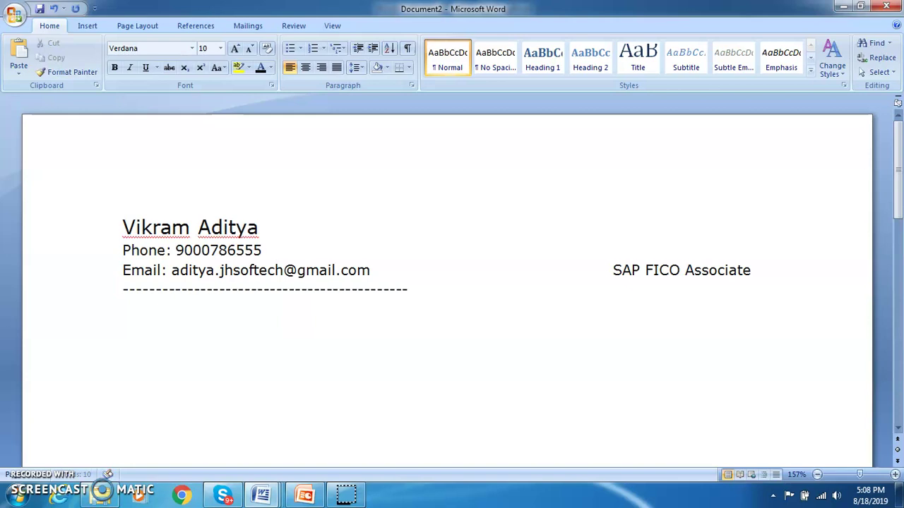
pyautogui.write('-------------------------')
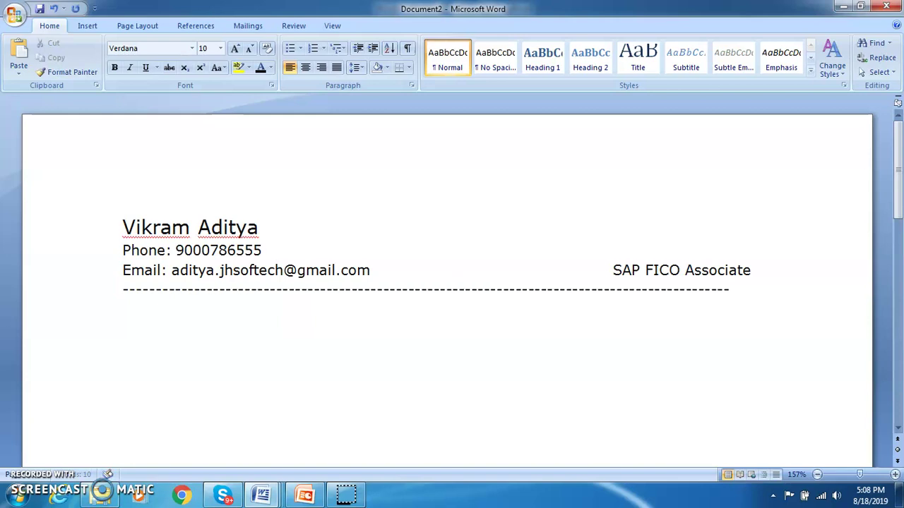
pyautogui.write('---')
pyautogui.press('BackSpace')
pyautogui.press('Return')
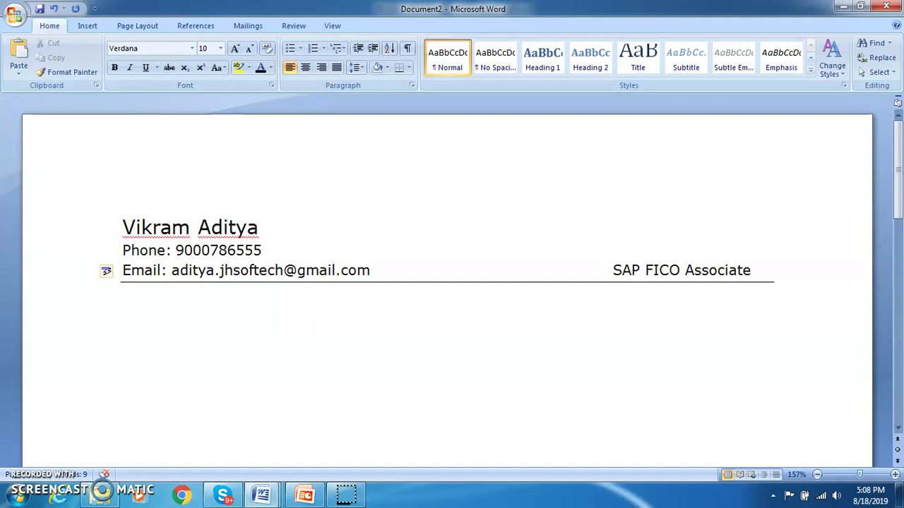
# - Type the 'Professional Summary:' heading and begin the line 'Having 4+ years of experience'
pyautogui.write('P')
pyautogui.press('BackSpace')
pyautogui.write('Professional Summary')
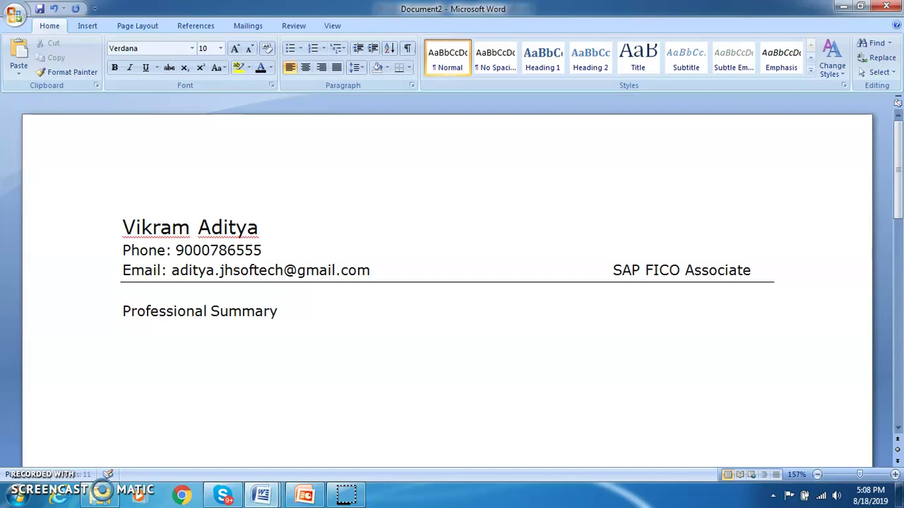
pyautogui.write(':')
pyautogui.write('Having ')
pyautogui.write('4')
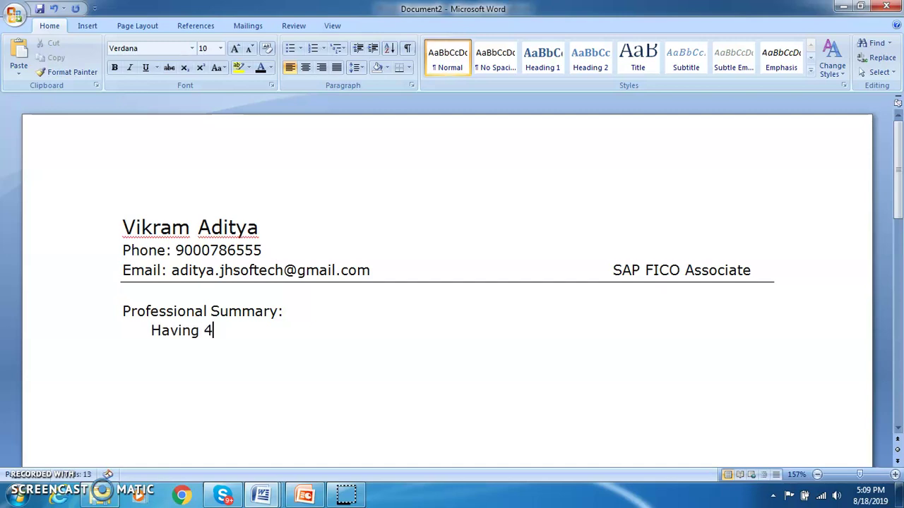
pyautogui.write('+ years of Exp')
pyautogui.press('BackSpace')
pyautogui.press('BackSpace')
pyautogui.press('BackSpace')
pyautogui.write('exp')
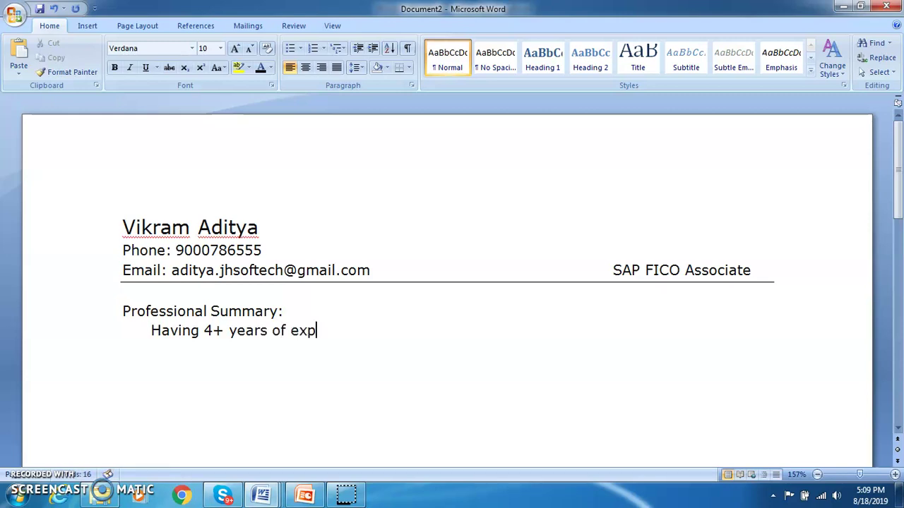
pyautogui.write('erience as')
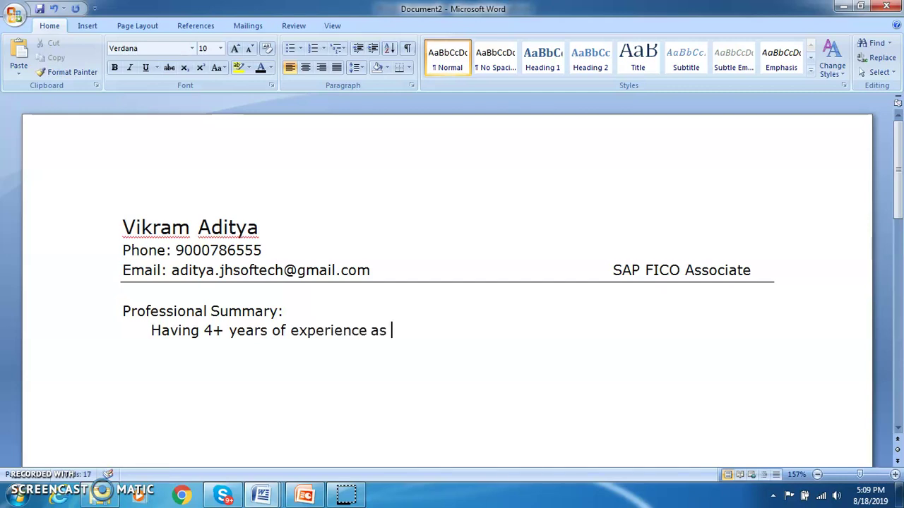
# - Continue with 'in SAP FICO' and insert 'SAP Software' before 'experience'
pyautogui.press('BackSpace')
pyautogui.press('BackSpace')
pyautogui.press('BackSpace')
pyautogui.write('in SAP ')
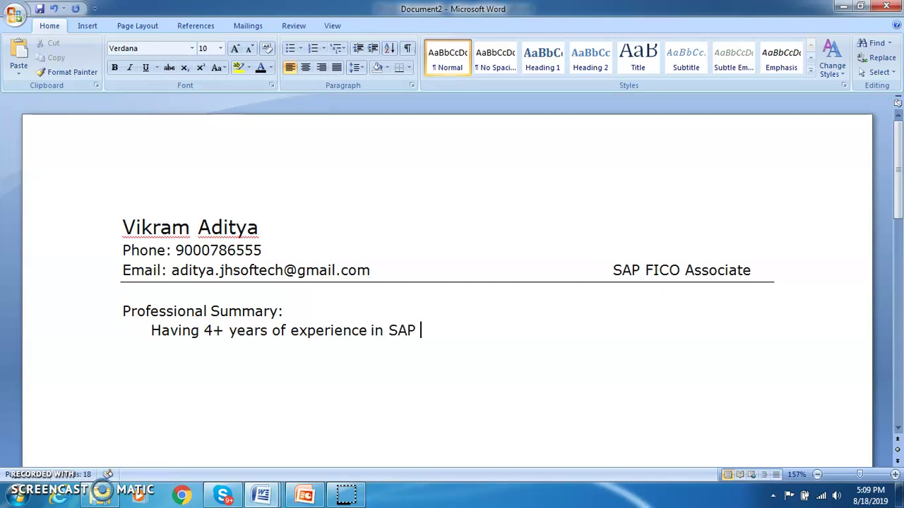
pyautogui.write('FICO')
pyautogui.write('i')
pyautogui.press('BackSpace')
pyautogui.press('Left')
pyautogui.press('Left')
pyautogui.press('Left')
pyautogui.press('Left')
pyautogui.press('Left')
pyautogui.press('Left')
pyautogui.press('Left')
pyautogui.press('Left')
pyautogui.press('Left')
pyautogui.press('Left')
pyautogui.press('Left')
pyautogui.press('Left')
pyautogui.press('Left')
pyautogui.press('Left')
pyautogui.press('Left')
pyautogui.press('Left')
pyautogui.press('Left')
pyautogui.press('Left')
pyautogui.press('Left')
pyautogui.press('Left')
pyautogui.write('Software')
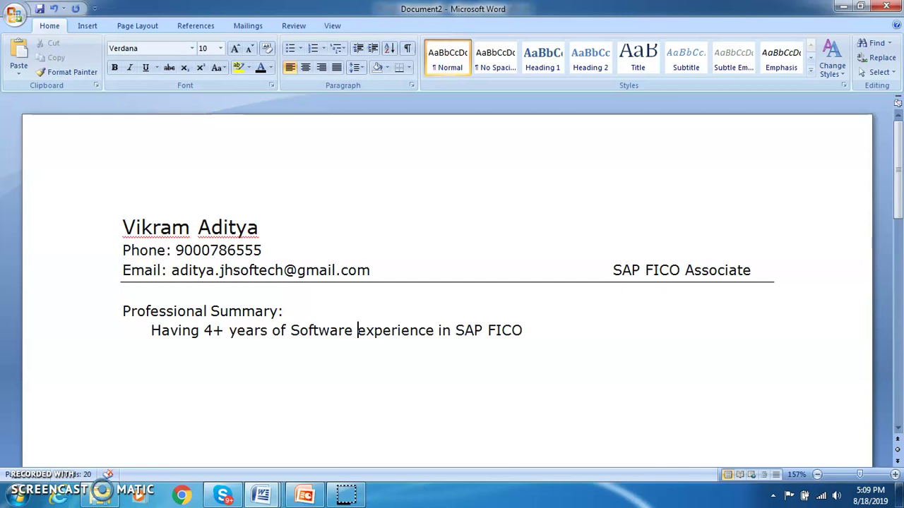
pyautogui.press('BackSpace')
pyautogui.press('BackSpace')
pyautogui.press('BackSpace')
pyautogui.press('BackSpace')
pyautogui.press('BackSpace')
pyautogui.press('BackSpace')
pyautogui.press('BackSpace')
pyautogui.press('BackSpace')
pyautogui.press('BackSpace')
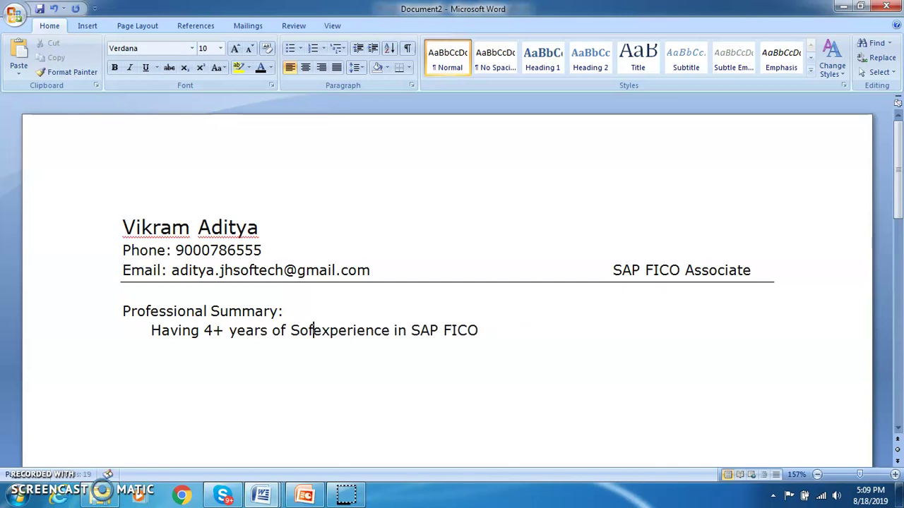
pyautogui.write('SAP ')
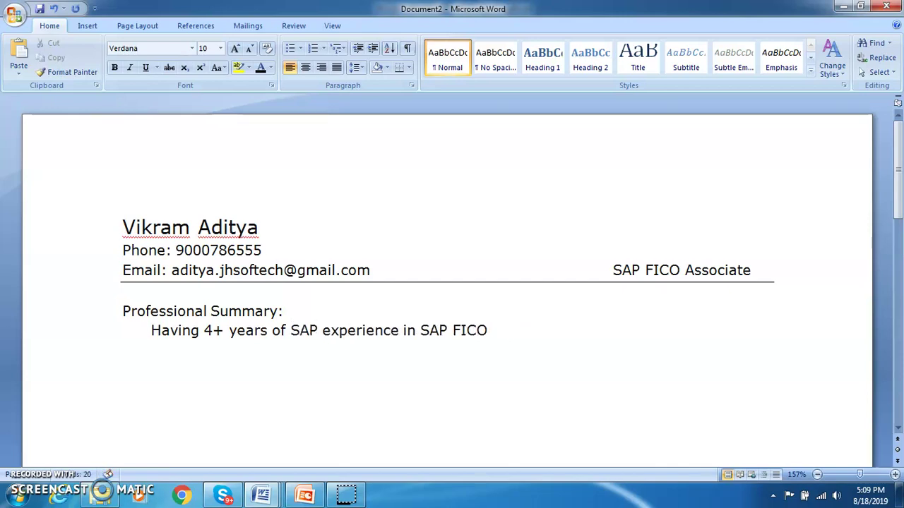
pyautogui.write('Software')
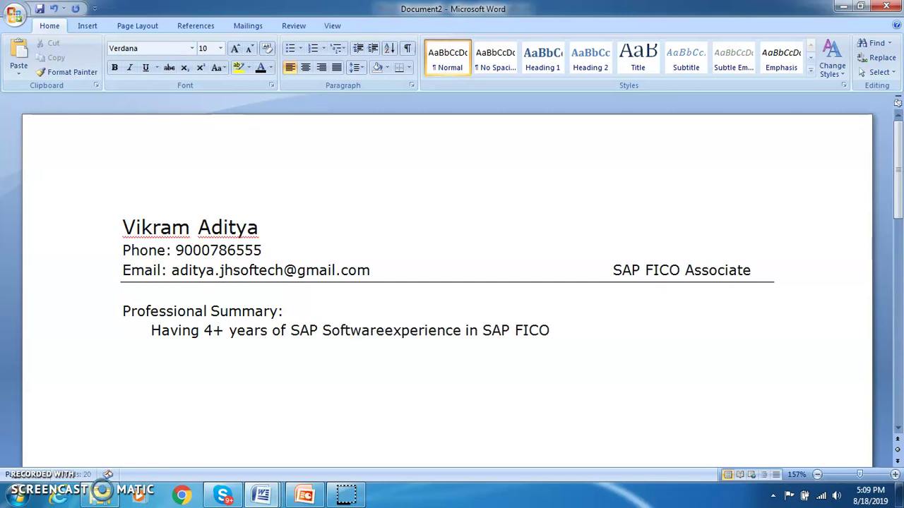
# - Replace 'in' with 'as a' before 'SAP FICO' and return to the line's end
pyautogui.press('Right')
pyautogui.press('Right')
pyautogui.press('Right')
pyautogui.press('Right')
pyautogui.press('Right')
pyautogui.press('Right')
pyautogui.press('Right')
pyautogui.press('Right')
pyautogui.press('Right')
pyautogui.press('Right')
pyautogui.press('Right')
pyautogui.press('Right')
pyautogui.press('Right')
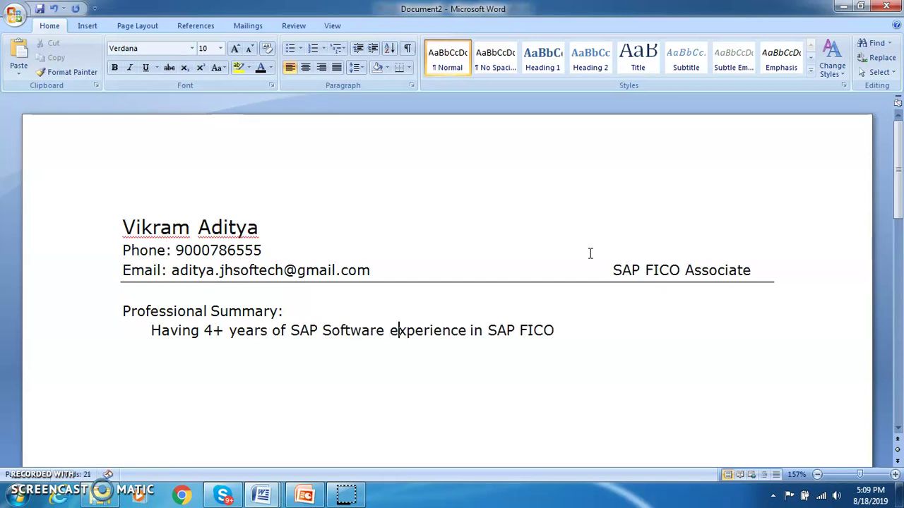
pyautogui.press('Right')
pyautogui.press('Right')
pyautogui.press('Right')
pyautogui.press('Right')
pyautogui.press('Right')
pyautogui.press('Right')
pyautogui.press('Left')
pyautogui.press('Left')
pyautogui.press('Left')
pyautogui.press('Left')
pyautogui.press('Left')
pyautogui.press('Left')
pyautogui.press('BackSpace')
pyautogui.press('BackSpace')
pyautogui.write('as a')
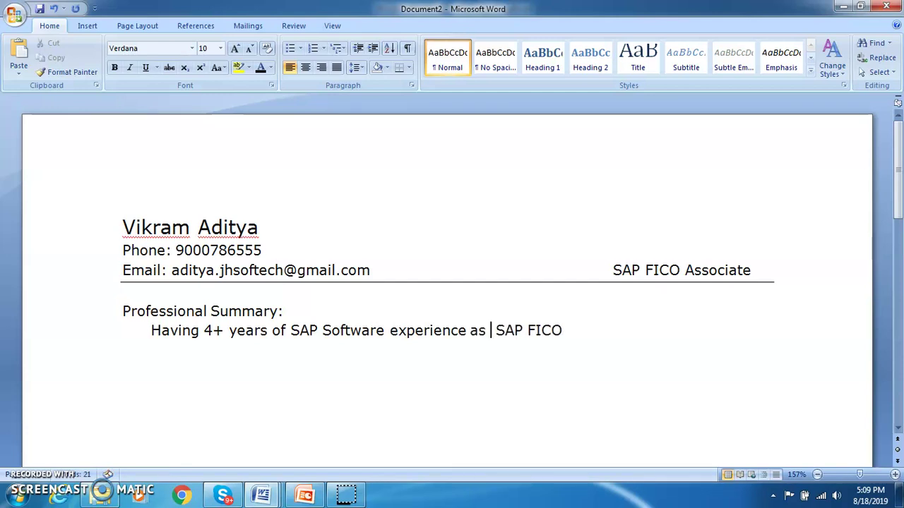
pyautogui.press('Right')
pyautogui.press('End')
# - Add 'Associate. Have worked in Implementation, Support Projects. Good Communication Skills' to the summary
pyautogui.write('Associate. Have')
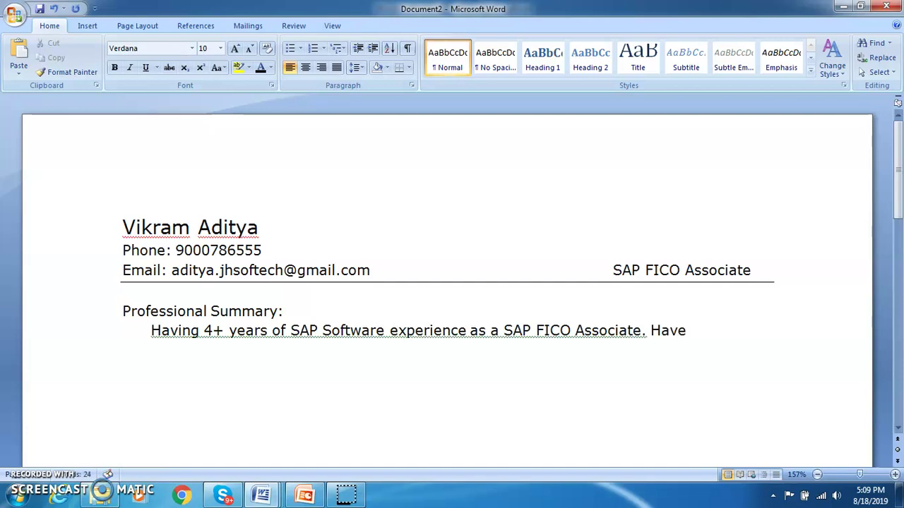
pyautogui.write(' worked in')
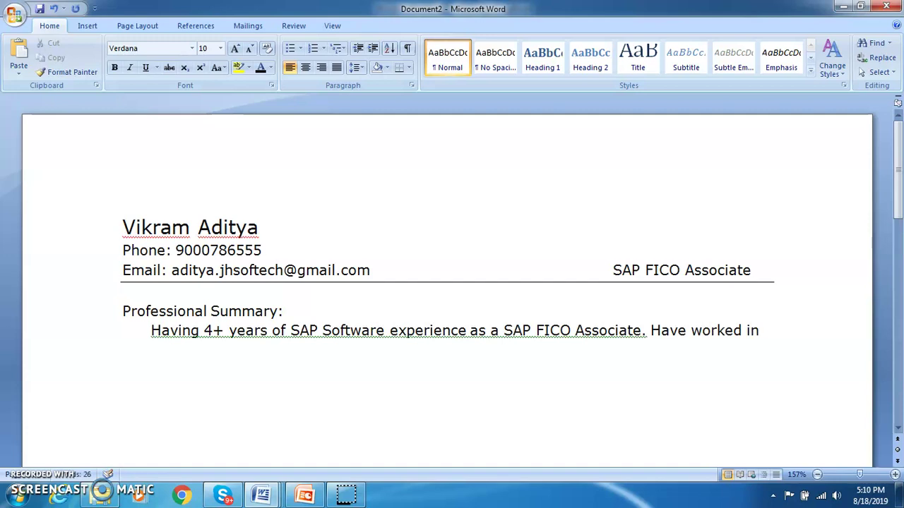
pyautogui.write(' Implementation')
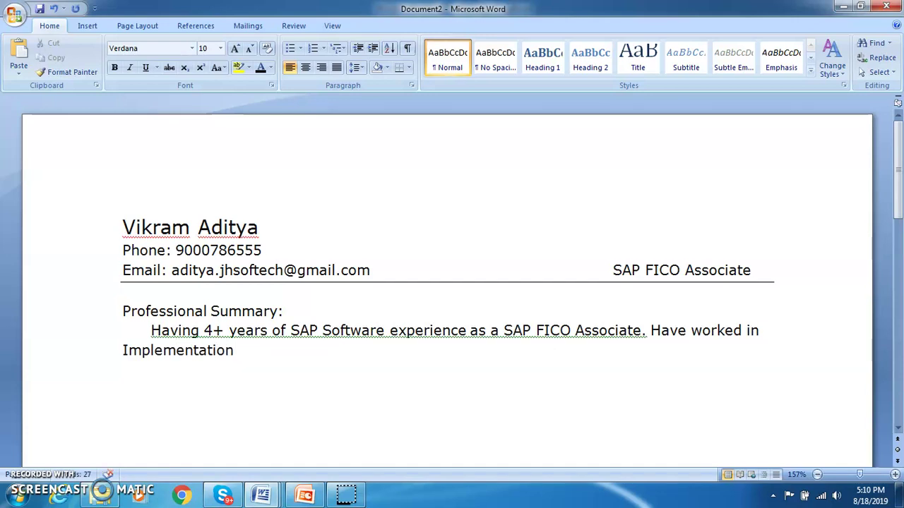
pyautogui.write(', Support Proj')
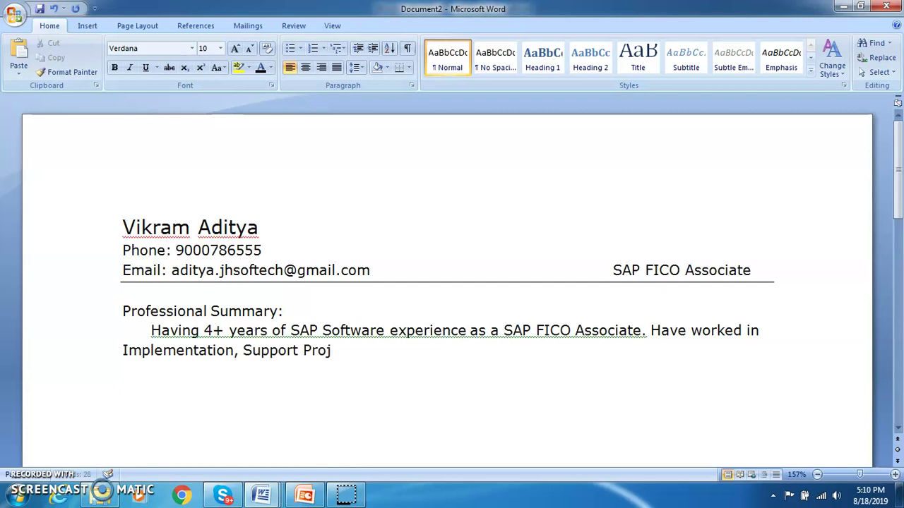
pyautogui.write('ects. Good Com')
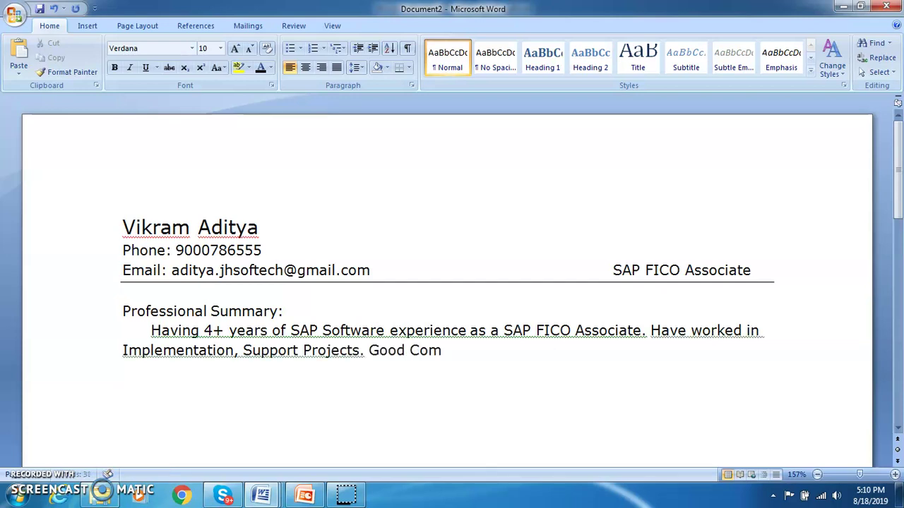
pyautogui.write('munication ')
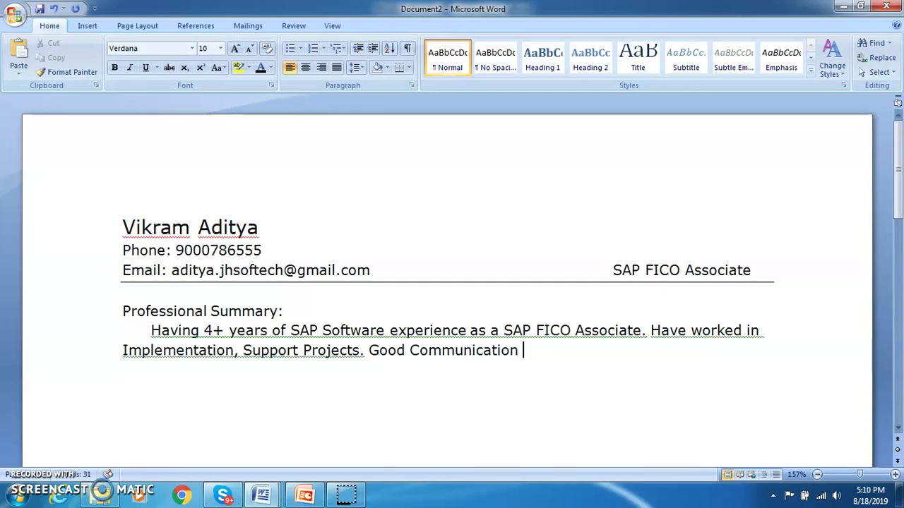
pyautogui.write('Skilla')
pyautogui.press('BackSpace')
pyautogui.write('s,')
pyautogui.press('BackSpace')
pyautogui.press('BackSpace')
# - Add 'Comfortable working with Team' and begin the sentence 'Can work in Ch…'
pyautogui.write('. ')
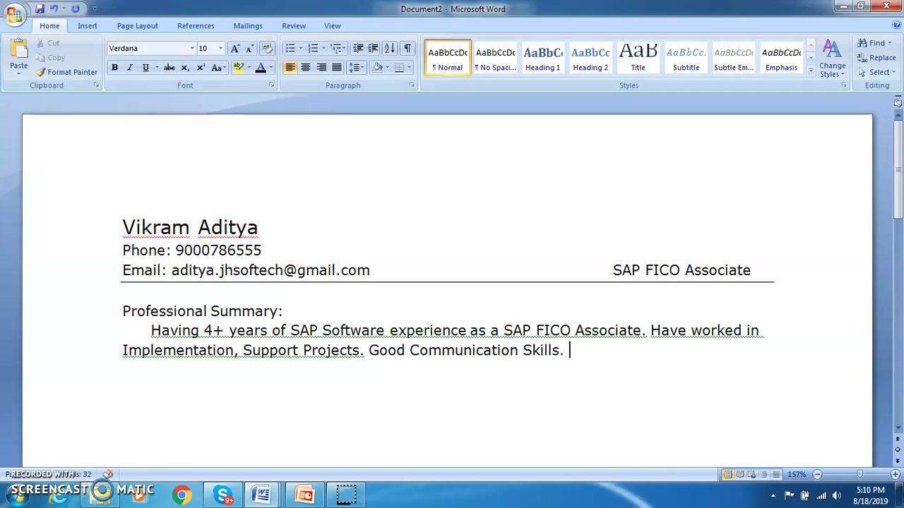
pyautogui.write('Excellen')
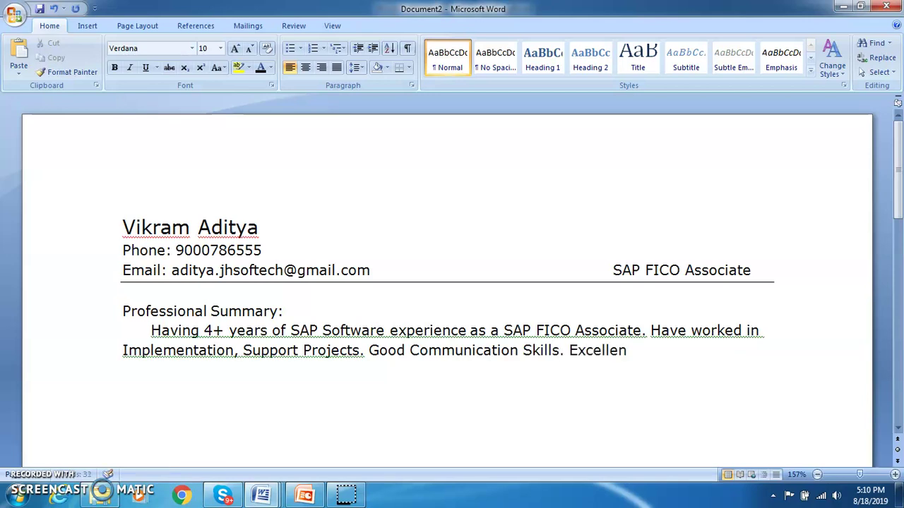
pyautogui.write('t Team Mem')
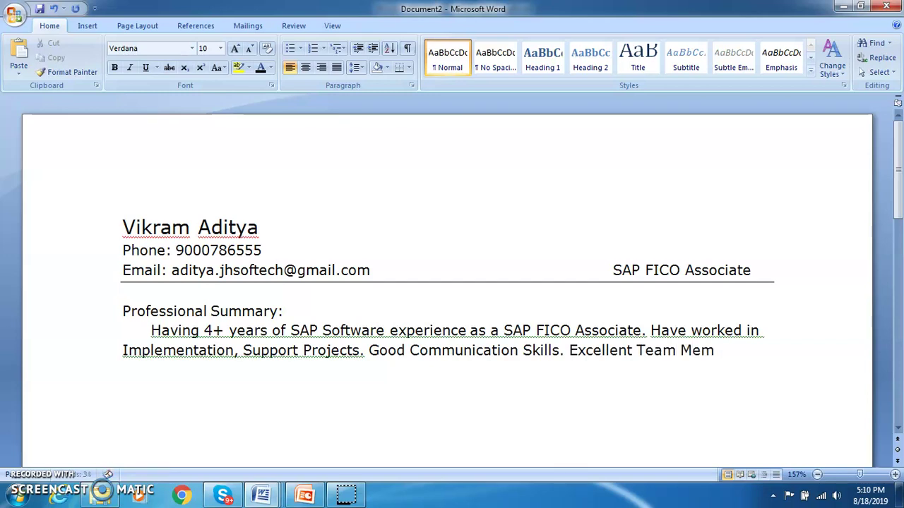
pyautogui.write('ber')
pyautogui.write(',')
pyautogui.press('BackSpace')
pyautogui.press('BackSpace')
pyautogui.press('BackSpace')
pyautogui.press('BackSpace')
pyautogui.press('BackSpace')
pyautogui.press('BackSpace')
pyautogui.press('BackSpace')
pyautogui.press('BackSpace')
pyautogui.press('BackSpace')
pyautogui.press('BackSpace')
pyautogui.press('BackSpace')
pyautogui.press('BackSpace')
pyautogui.press('BackSpace')
pyautogui.press('BackSpace')
pyautogui.press('BackSpace')
pyautogui.press('BackSpace')
pyautogui.press('BackSpace')
pyautogui.press('BackSpace')
pyautogui.press('BackSpace')
pyautogui.press('BackSpace')
pyautogui.write('Comf')
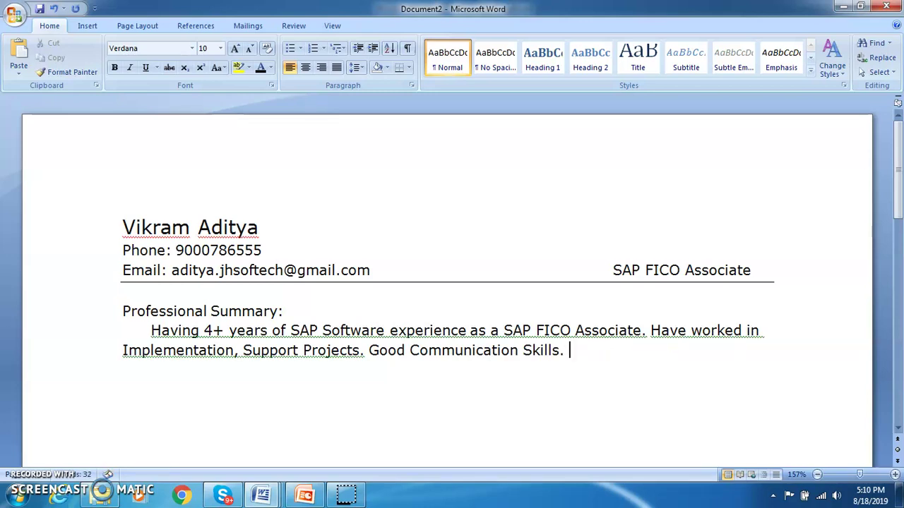
pyautogui.write('orta')
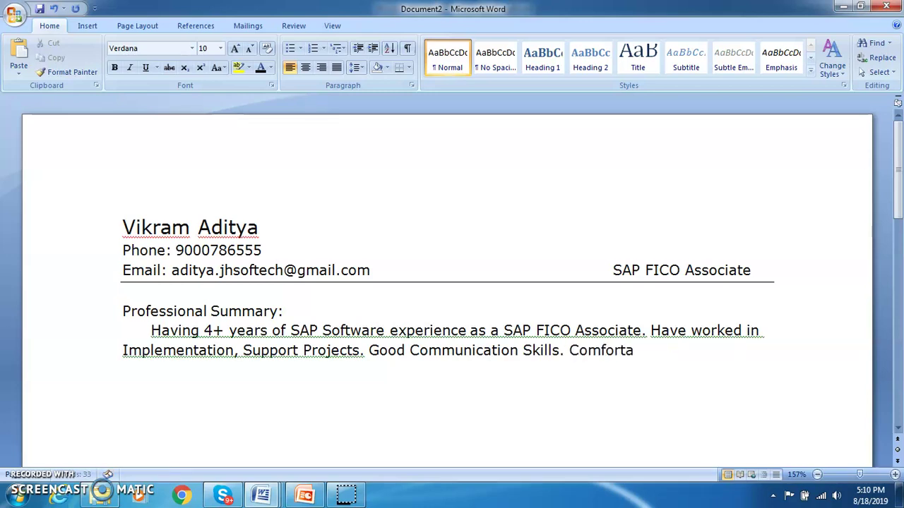
pyautogui.write('ble working with')
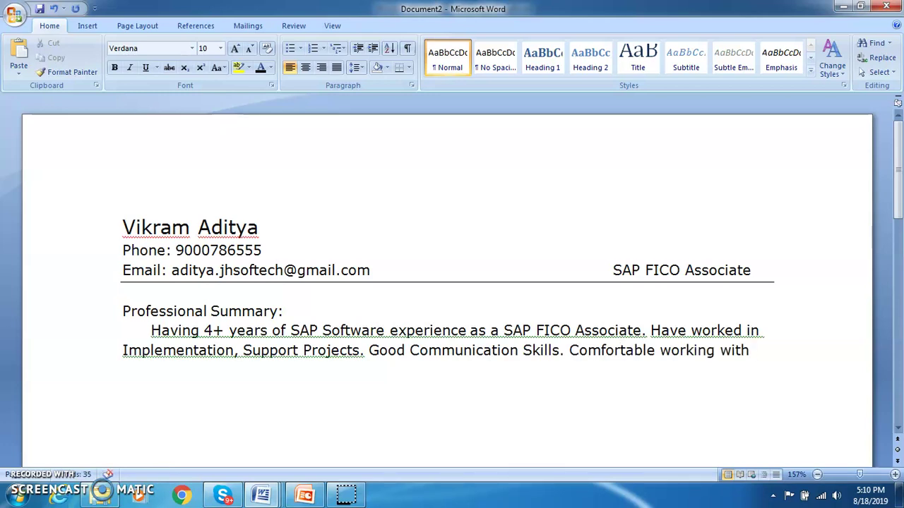
pyautogui.write(' Team and')
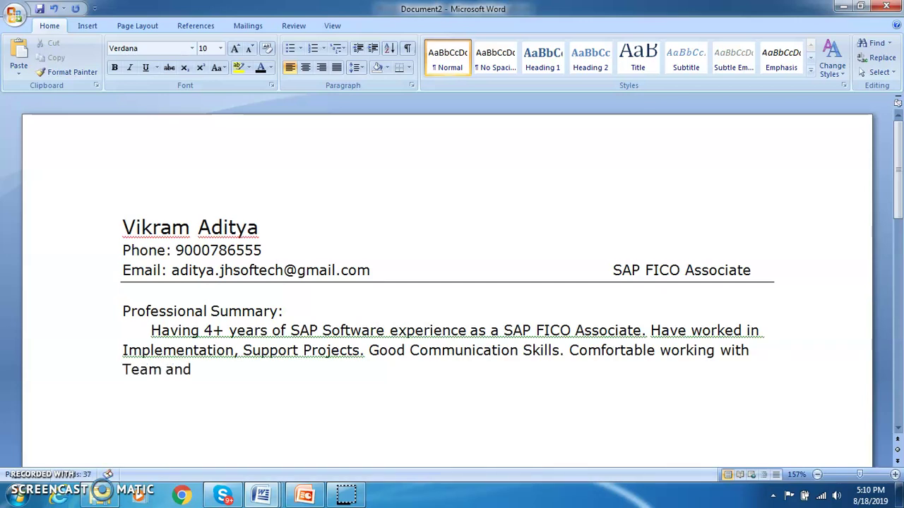
pyautogui.press('BackSpace')
pyautogui.press('BackSpace')
pyautogui.press('BackSpace')
pyautogui.press('BackSpace')
pyautogui.write('. Can')
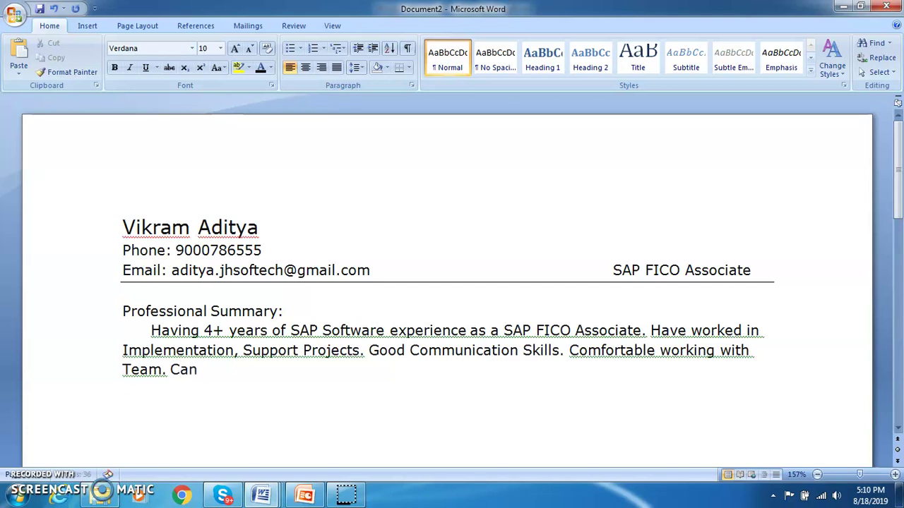
pyautogui.write(' work in Ch')
# - Remove stray letters from the Phone line and correct the mistyped digit to 9
pyautogui.click(589, 251)
pyautogui.write('llnegi')
pyautogui.write('E')
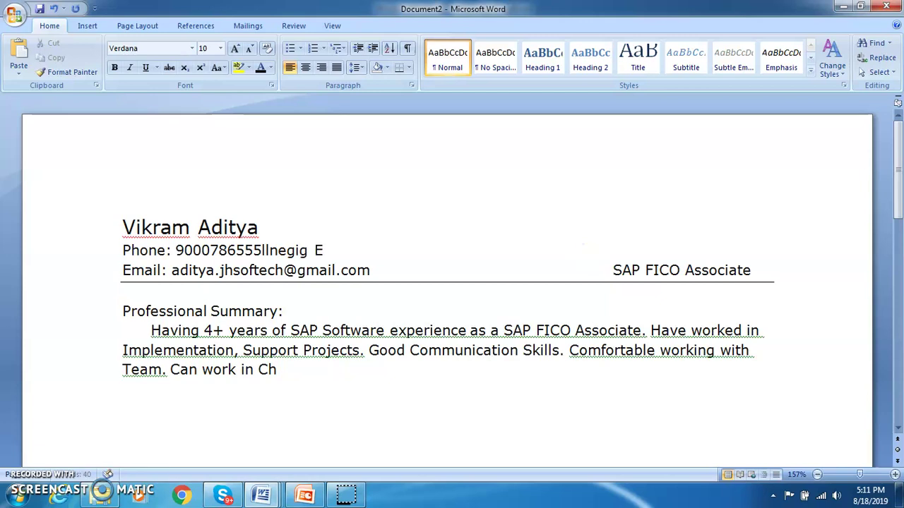
pyautogui.click(589, 253)
pyautogui.press('BackSpace')
pyautogui.press('BackSpace')
pyautogui.press('BackSpace')
pyautogui.press('BackSpace')
pyautogui.press('BackSpace')
pyautogui.press('BackSpace')
pyautogui.press('BackSpace')
pyautogui.press('BackSpace')
pyautogui.press('BackSpace')
pyautogui.press('BackSpace')
pyautogui.press('BackSpace')
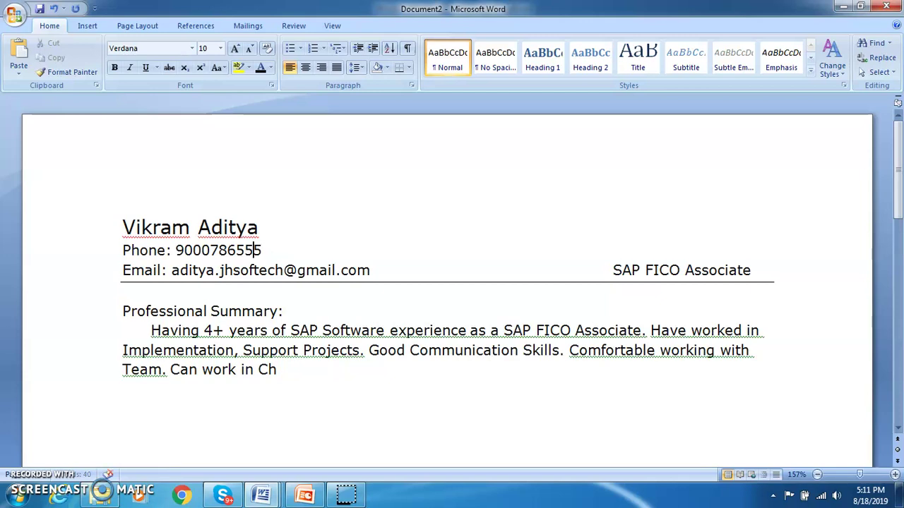
pyautogui.press('Left')
pyautogui.press('Left')
pyautogui.press('Left')
pyautogui.press('Left')
pyautogui.press('BackSpace')
pyautogui.write('9')
pyautogui.press('Down')
pyautogui.press('Down')
pyautogui.press('Down')
pyautogui.press('Down')
pyautogui.press('Down')
pyautogui.press('Down')
pyautogui.press('Right')
pyautogui.press('Right')
pyautogui.press('Right')
pyautogui.press('Right')
pyautogui.press('Right')
pyautogui.press('Right')
pyautogui.press('Right')
# - Finish with 'Challenging environment. Quick Learner.' and insert 'Self Motivated and' before 'Can work'
pyautogui.write('alleng')
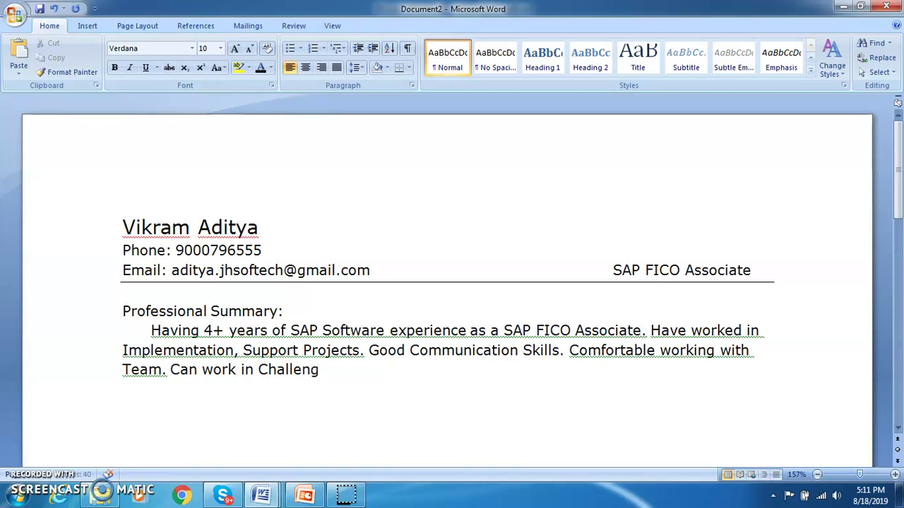
pyautogui.write('ing en')
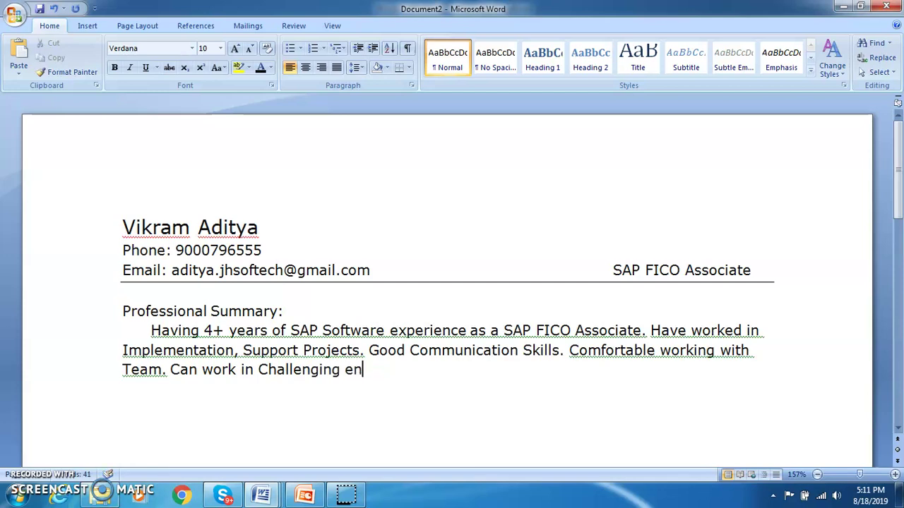
pyautogui.write('vironment. Q')
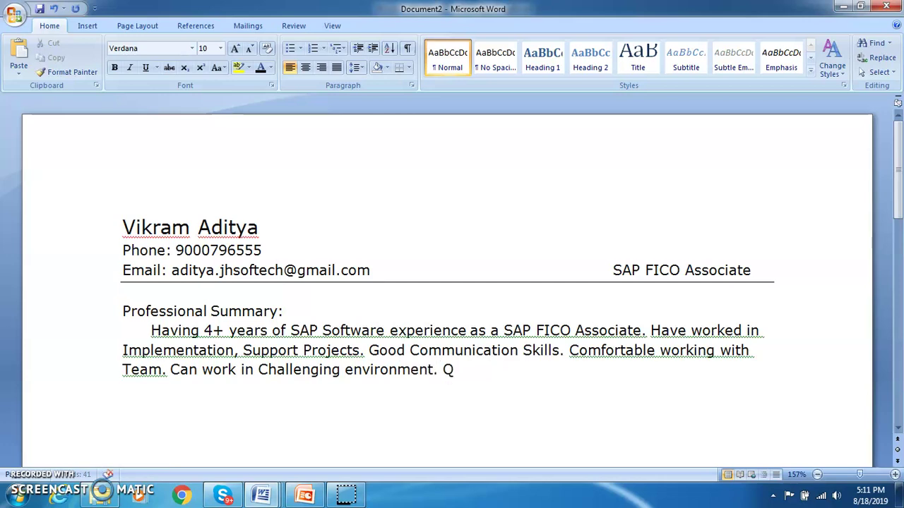
pyautogui.write('uick Lear')
pyautogui.write('ner')
pyautogui.write('.')
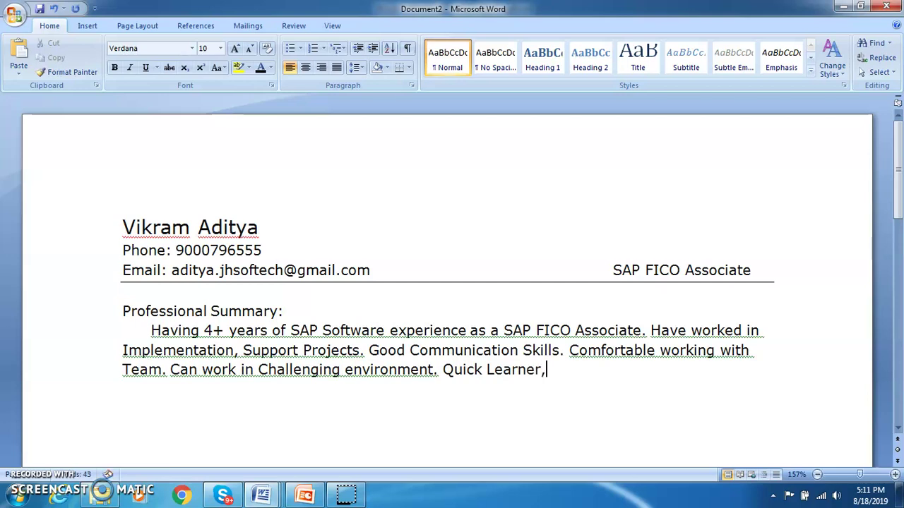
pyautogui.press('Left')
pyautogui.press('Left')
pyautogui.press('Left')
pyautogui.press('Left')
pyautogui.press('Left')
pyautogui.press('Left')
pyautogui.press('Left')
pyautogui.press('Left')
pyautogui.press('Left')
pyautogui.press('Left')
pyautogui.press('Left')
pyautogui.press('Left')
pyautogui.press('Left')
pyautogui.press('Left')
pyautogui.press('Left')
pyautogui.press('Left')
pyautogui.press('Left')
pyautogui.press('Left')
pyautogui.press('Left')
pyautogui.press('Left')
pyautogui.press('Left')
pyautogui.press('Left')
pyautogui.press('Left')
pyautogui.press('Left')
pyautogui.press('Left')
pyautogui.press('Left')
pyautogui.press('Left')
pyautogui.press('Left')
pyautogui.press('Left')
pyautogui.press('Left')
pyautogui.press('Left')
pyautogui.press('Left')
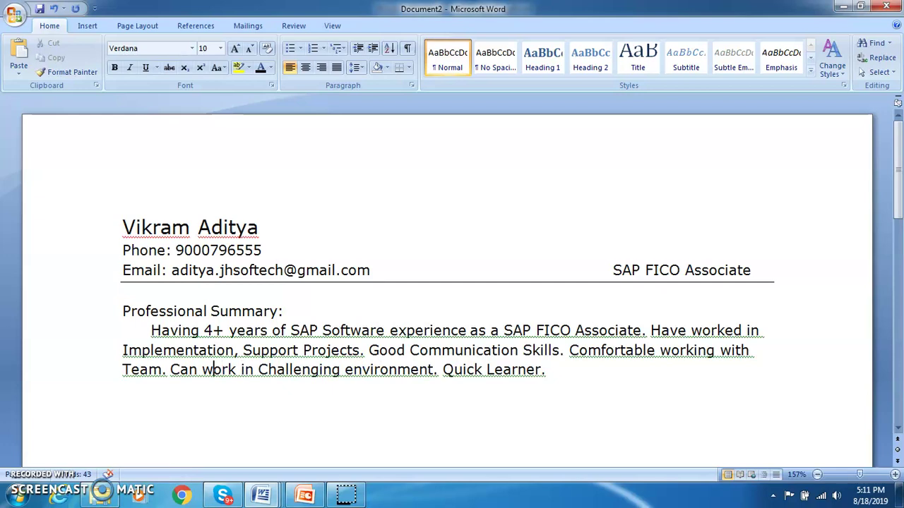
pyautogui.write('Self')
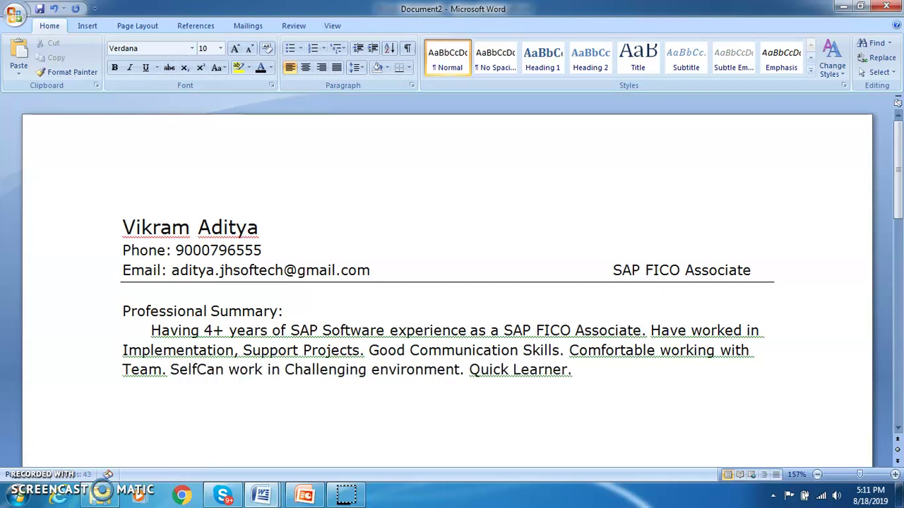
pyautogui.write(' Motivate')
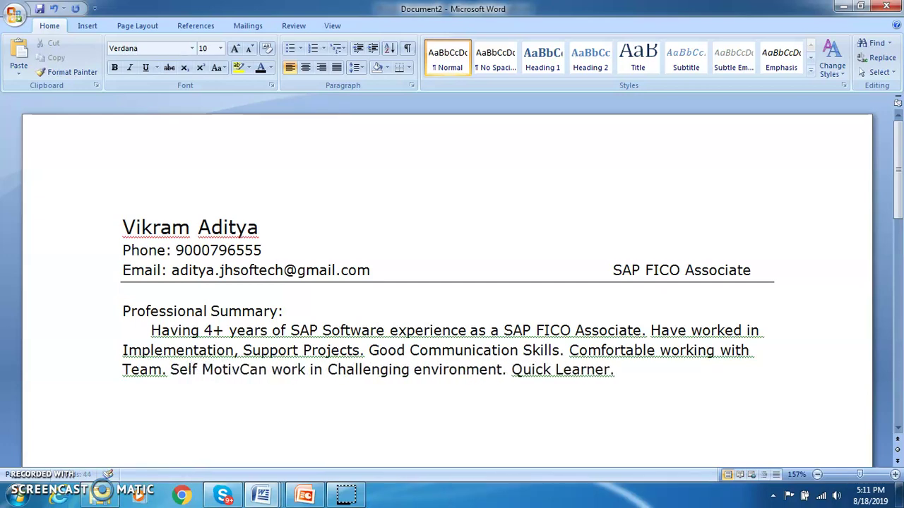
pyautogui.write('d and')
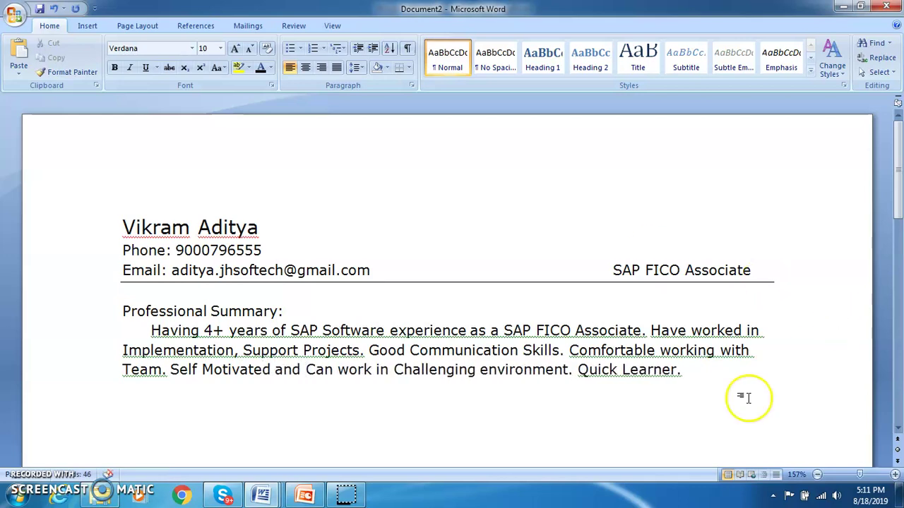
pyautogui.click(713, 375)
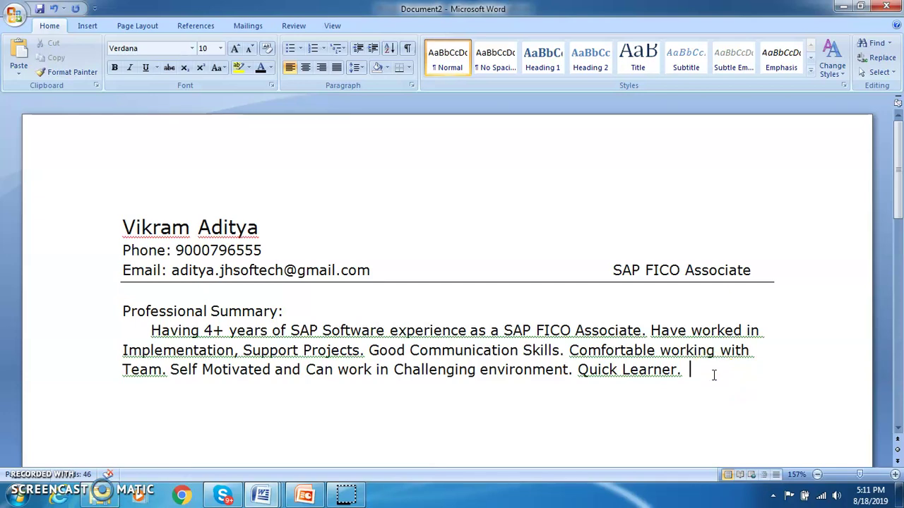
# - Bold the 'Professional Summary:' heading line above the summary paragraph
pyautogui.press('Up')
pyautogui.press('Up')
pyautogui.press('Up')
pyautogui.hotkey('shift', 'Left')
pyautogui.hotkey('ctrl', 'shift', 'Left')
pyautogui.hotkey('ctrl', 'shift', 'Left')
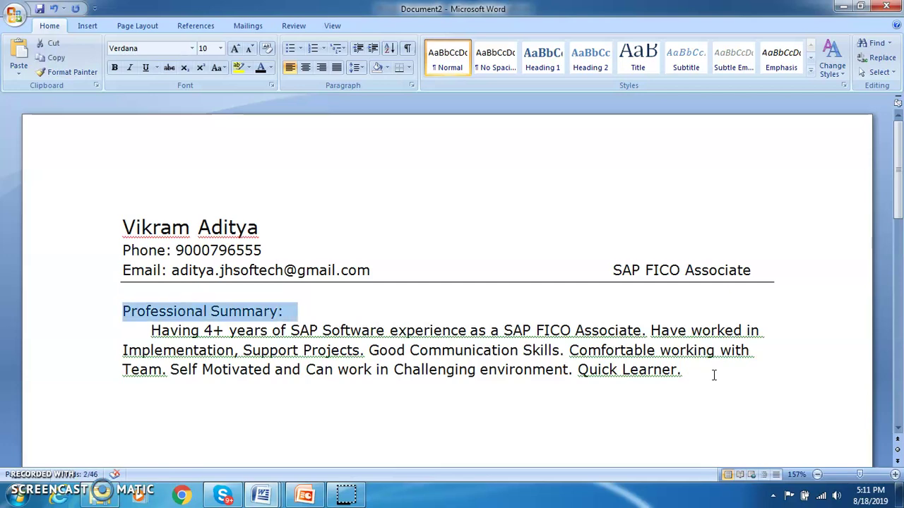
pyautogui.hotkey('ctrl', 'b')
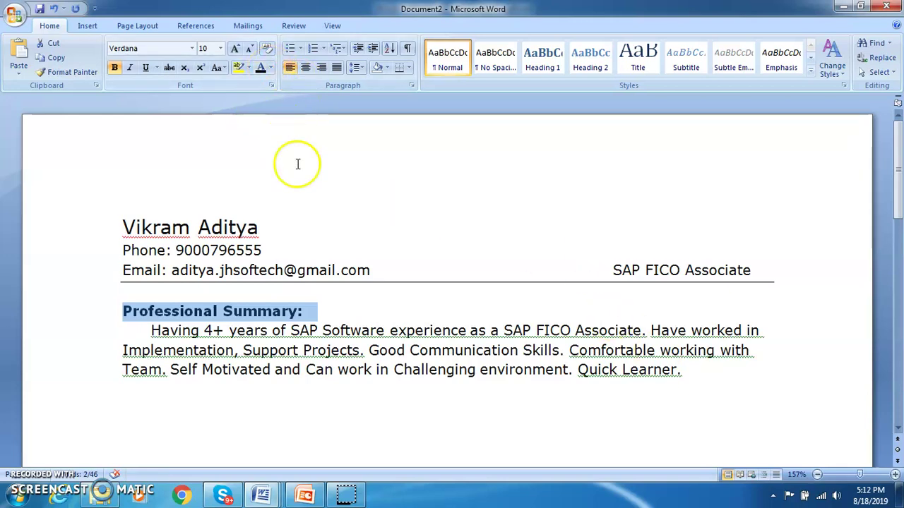
pyautogui.click(344, 304)
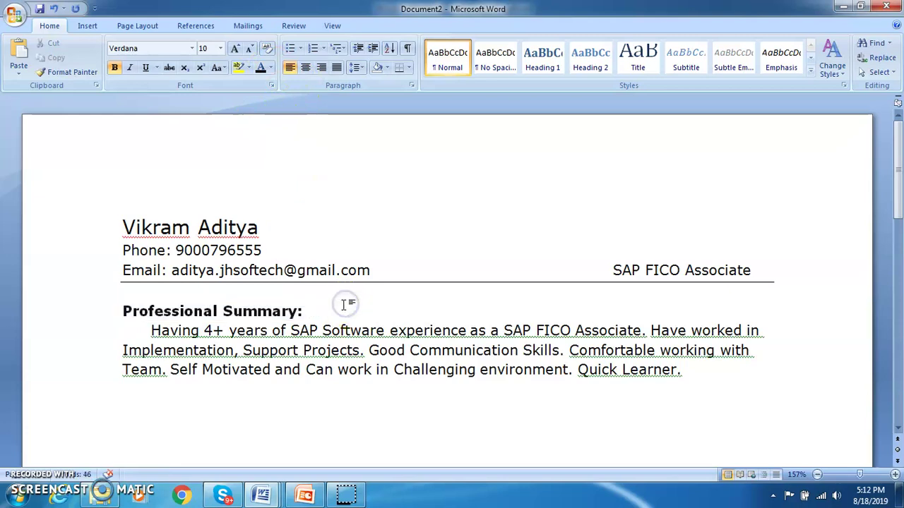
pyautogui.click(701, 379)
# - Type 'Technical Skills' on a new line below the summary, removing stray text after 'Quick Learner.'
pyautogui.press('Return')
pyautogui.press('Return')
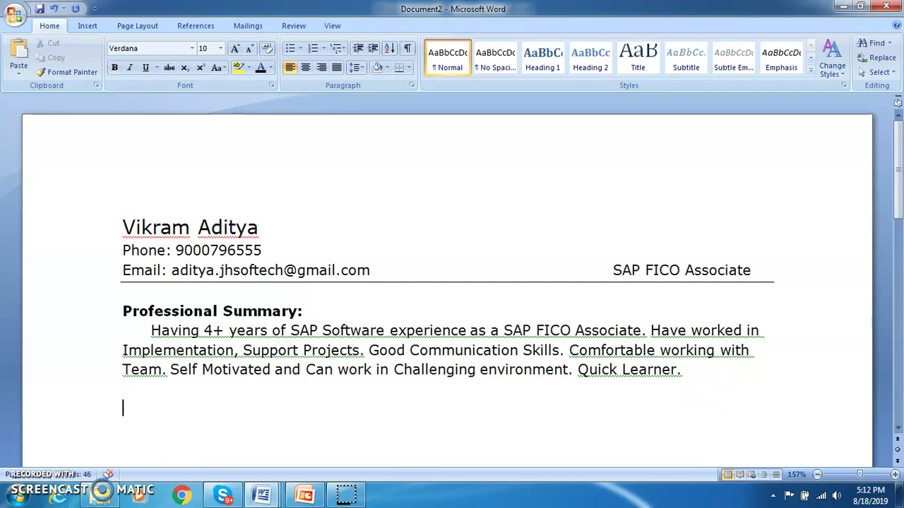
pyautogui.write('Tech')
pyautogui.click(693, 371)
pyautogui.write('Cial')
pyautogui.press('BackSpace')
pyautogui.press('BackSpace')
pyautogui.press('BackSpace')
pyautogui.press('BackSpace')
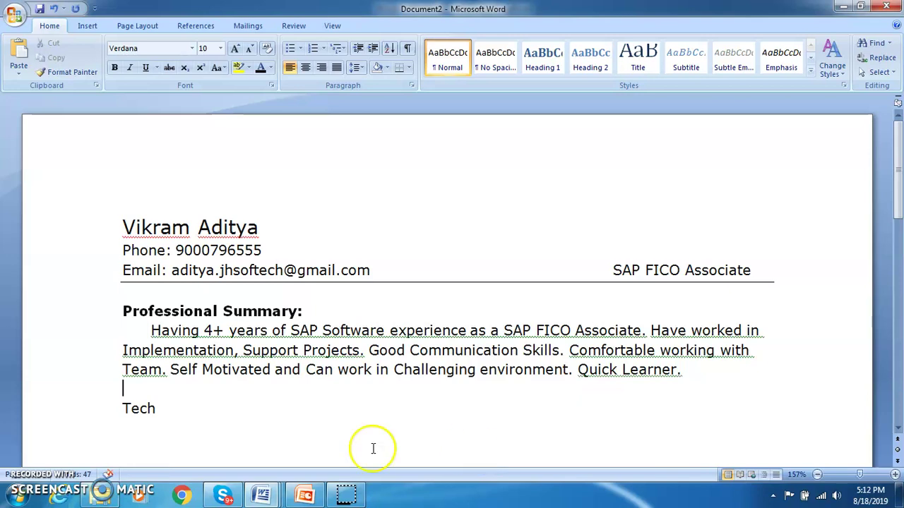
pyautogui.click(156, 410)
pyautogui.write('n')
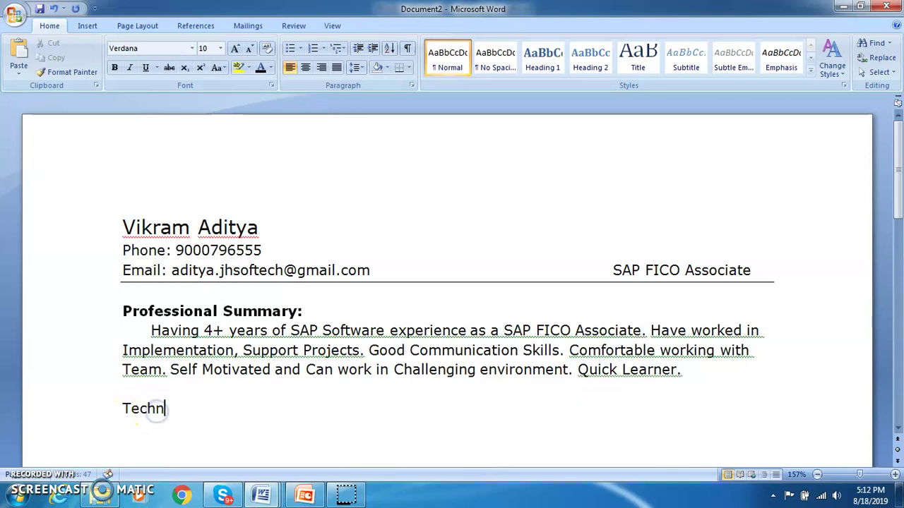
pyautogui.write('ical Skills')
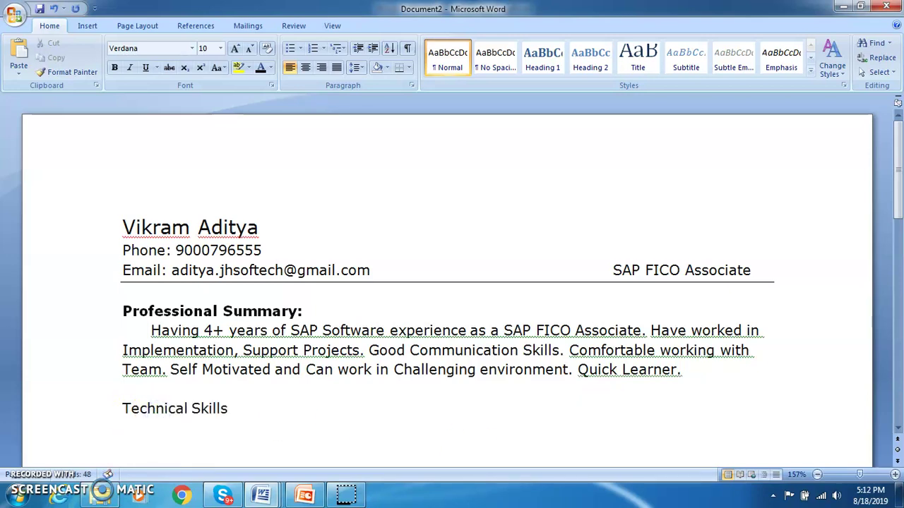
# - Bold 'Technical Skills', add a colon, and start a new line beneath it
pyautogui.moveTo(231, 409); pyautogui.dragTo(158, 417)
pyautogui.hotkey('ctrl', 'b')
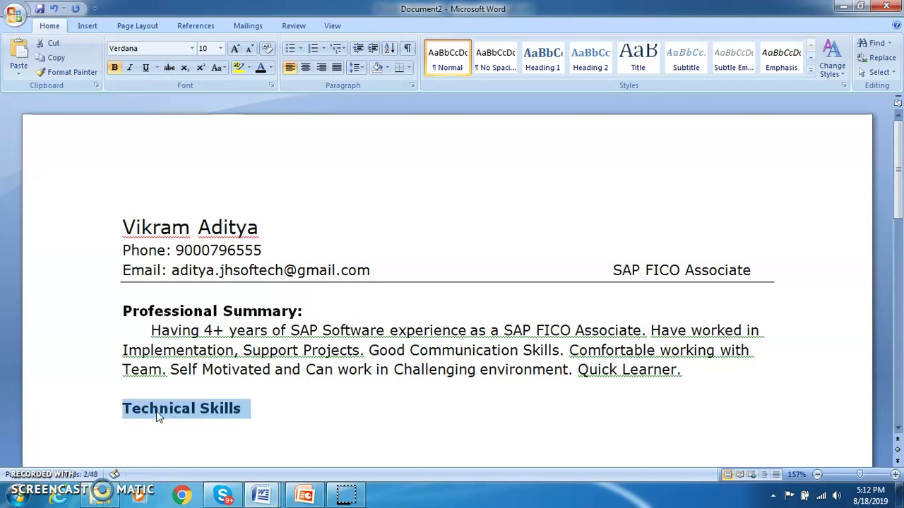
pyautogui.click(243, 415)
pyautogui.write(':')
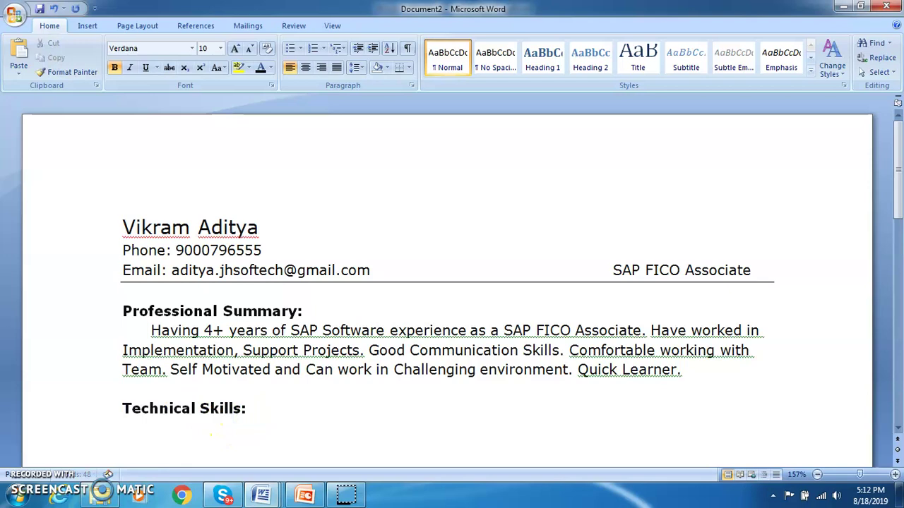
pyautogui.press('Return')
pyautogui.press('Return')
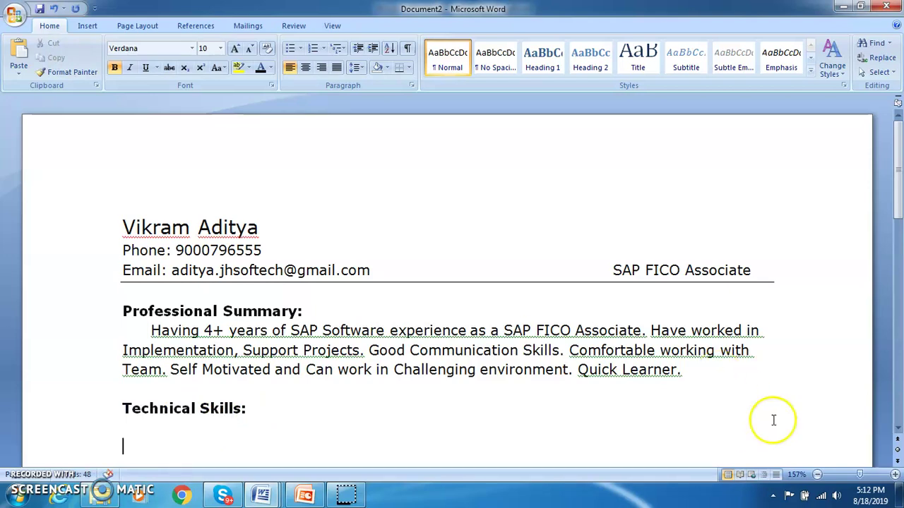
# - Start a non-bold line under the heading with the word 'Worked'
pyautogui.click(897, 427)
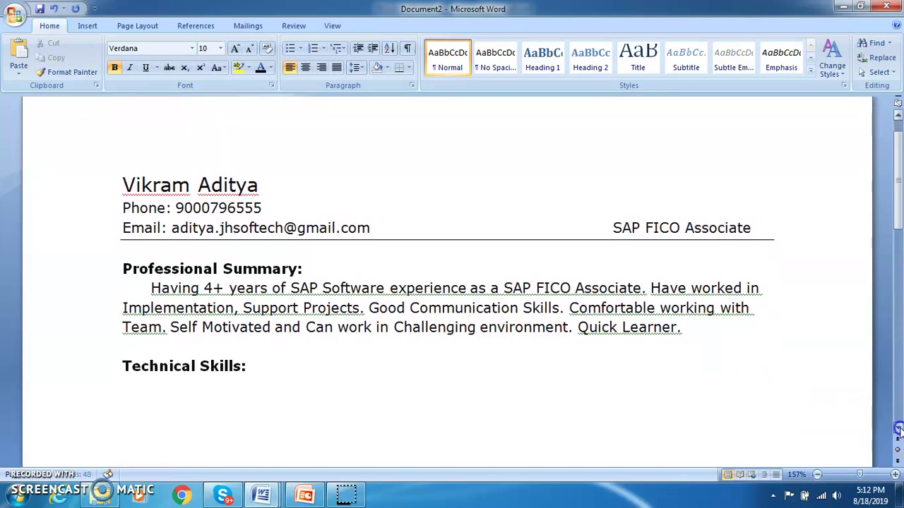
pyautogui.write('Worked')
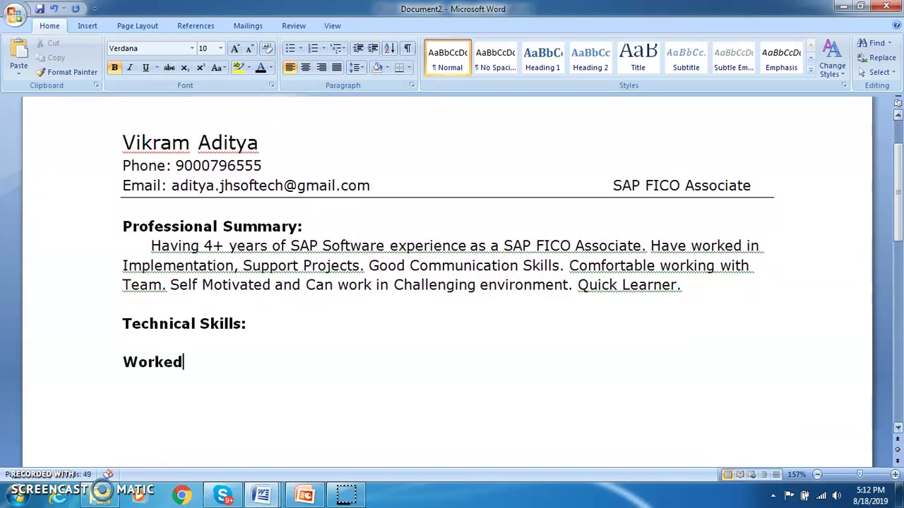
pyautogui.hotkey('shift', 'Home')
pyautogui.hotkey('ctrl', 'b')
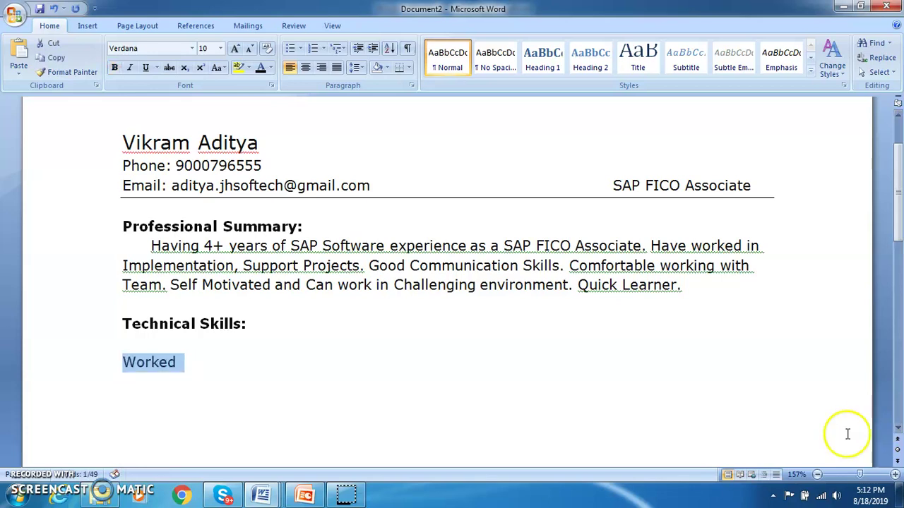
# - Complete the line as 'Worked on configuration of GL,AP,AR, AA.' and add an empty line below
pyautogui.click(253, 372)
pyautogui.write('on configu')
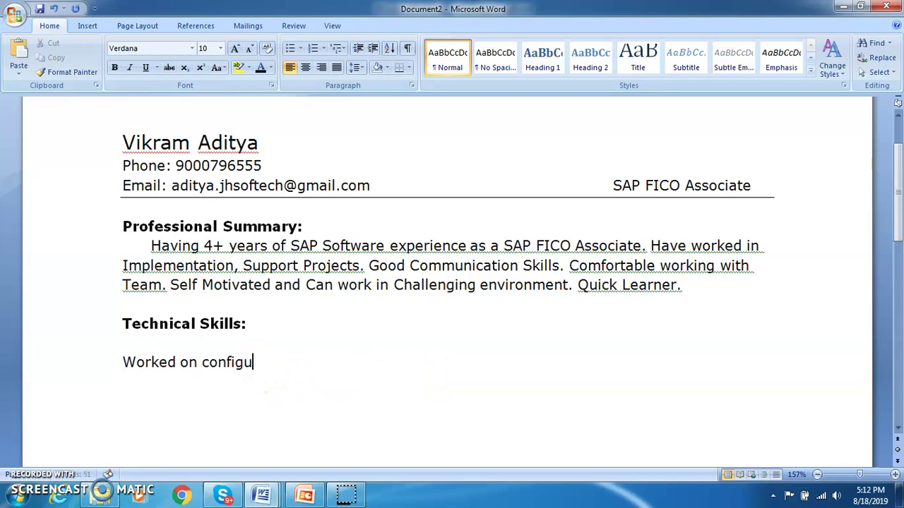
pyautogui.write('ration of ')
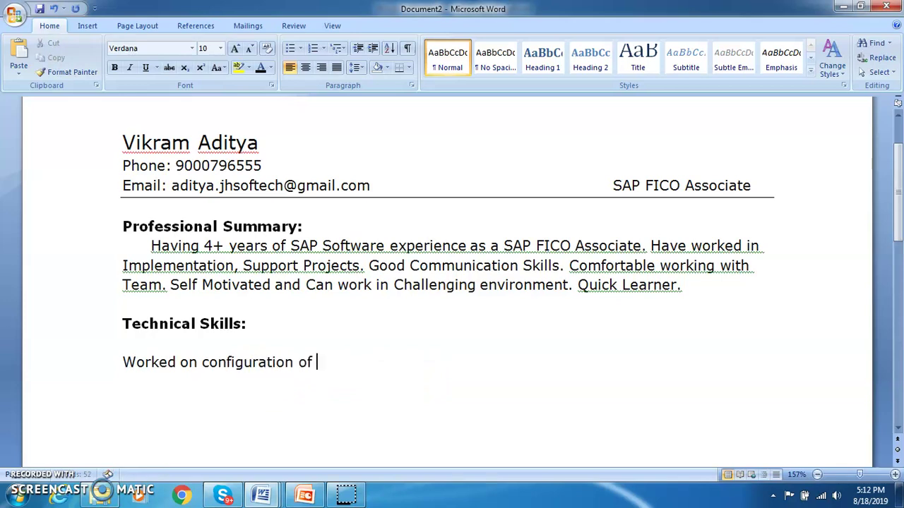
pyautogui.write('GL,AP,AR')
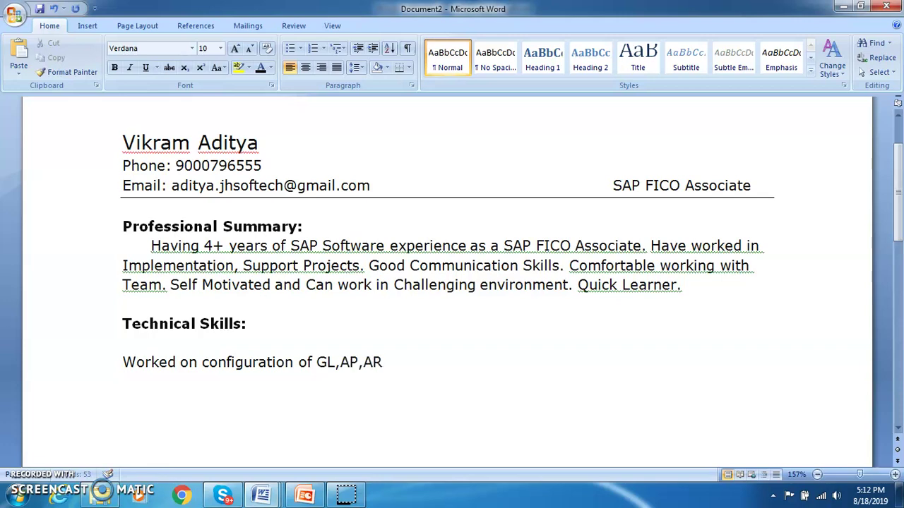
pyautogui.write(', AA')
pyautogui.press('BackSpace')
pyautogui.write('.')
pyautogui.press('Left')
pyautogui.press('Left')
pyautogui.press('Left')
pyautogui.press('Left')
pyautogui.press('Left')
pyautogui.press('Left')
pyautogui.press('Left')
pyautogui.click(423, 361)
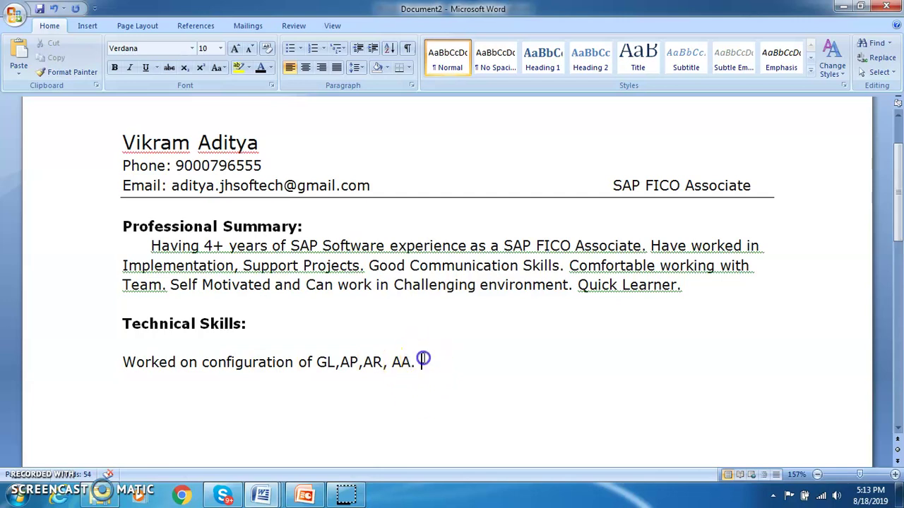
pyautogui.click(424, 381)
pyautogui.press('Return')
# - Apply bullets to the configuration line and start a second empty bullet below it
pyautogui.click(359, 397)
pyautogui.press('Up')
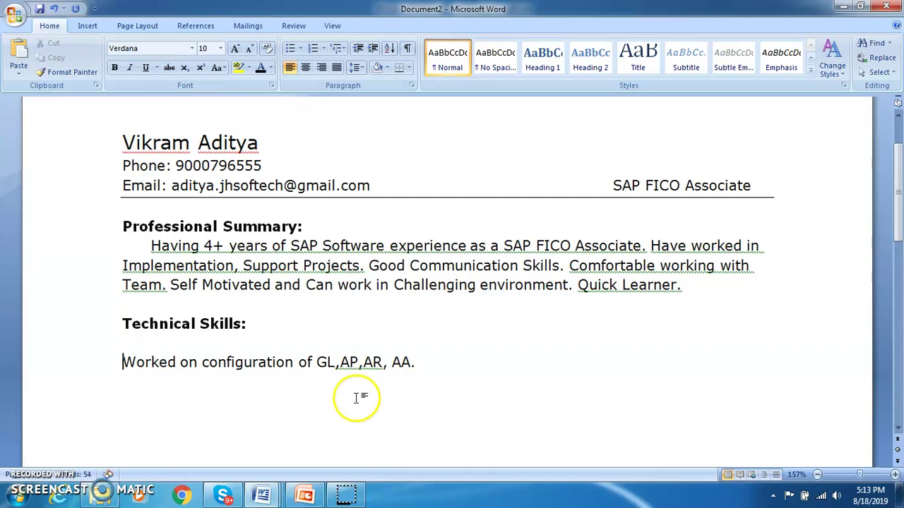
pyautogui.hotkey('ctrl', 'shift', 'Right')
pyautogui.hotkey('ctrl', 'shift', 'Right')
pyautogui.hotkey('ctrl', 'shift', 'Right')
pyautogui.hotkey('ctrl', 'shift', 'Right')
pyautogui.hotkey('ctrl', 'shift', 'Right')
pyautogui.hotkey('ctrl', 'shift', 'Right')
pyautogui.hotkey('ctrl', 'shift', 'Right')
pyautogui.hotkey('ctrl', 'shift', 'Right')
pyautogui.hotkey('ctrl', 'shift', 'Right')
pyautogui.hotkey('ctrl', 'shift', 'Right')
pyautogui.hotkey('ctrl', 'shift', 'Right')
pyautogui.hotkey('ctrl', 'shift', 'Right')
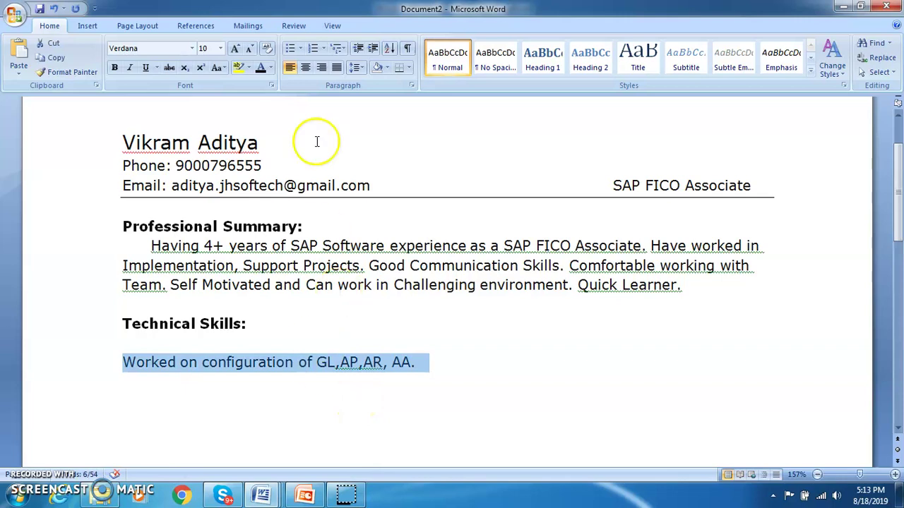
pyautogui.click(290, 48)
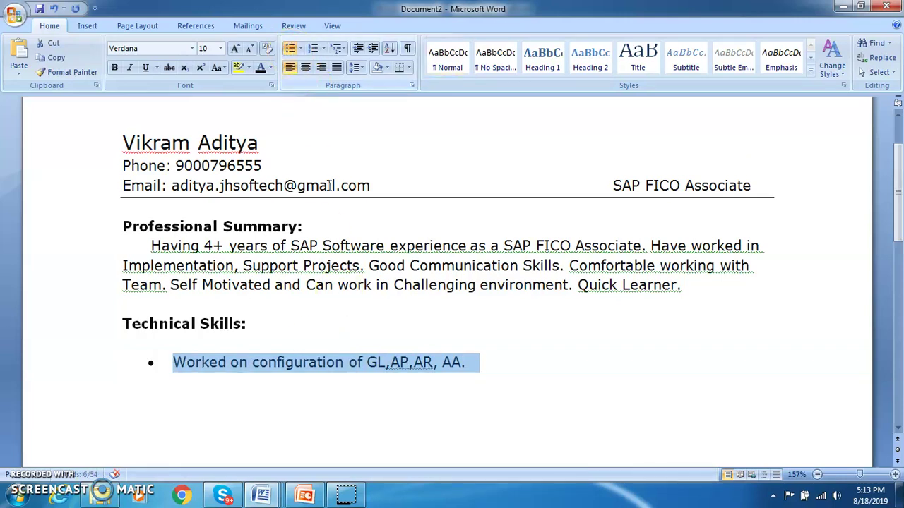
pyautogui.click(483, 364)
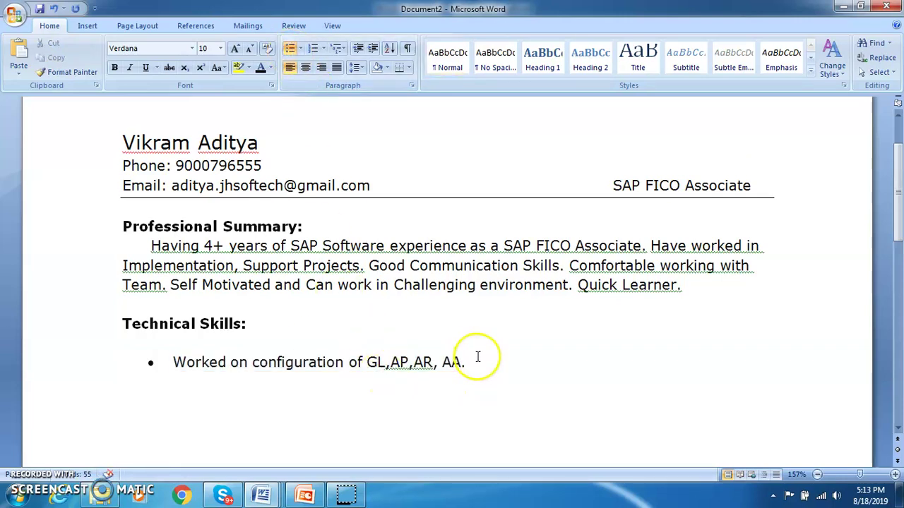
pyautogui.press('Return')
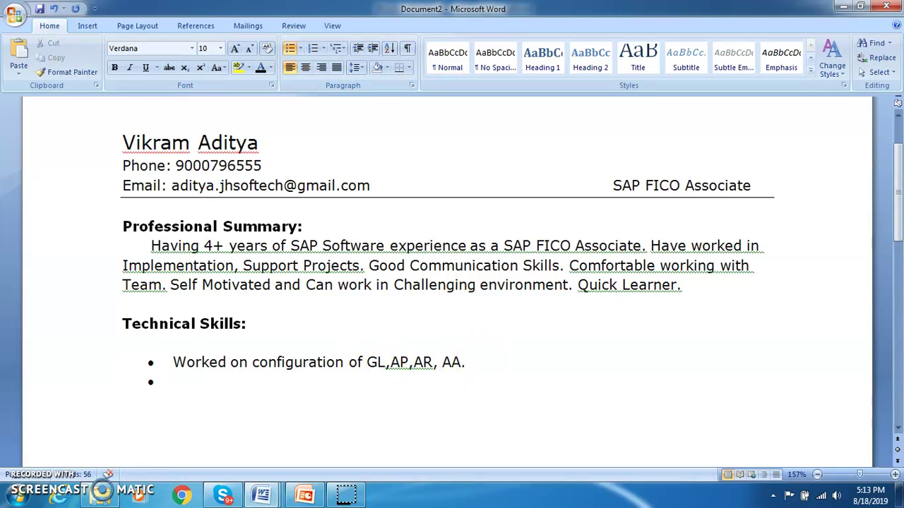
# - Type 'Preparation of Finanacial Statements, Profit & Loss Analysis' on the second bullet, fixing typos
pyautogui.write('Prepara')
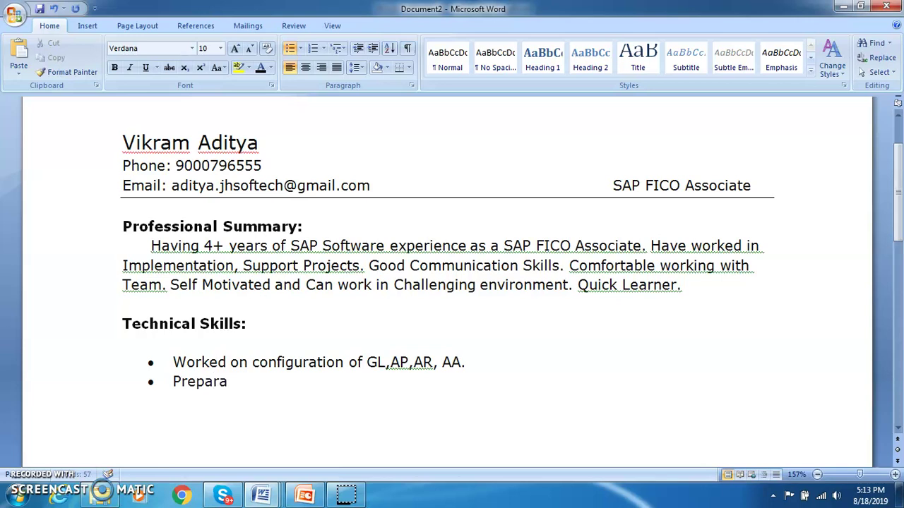
pyautogui.write('tion of ')
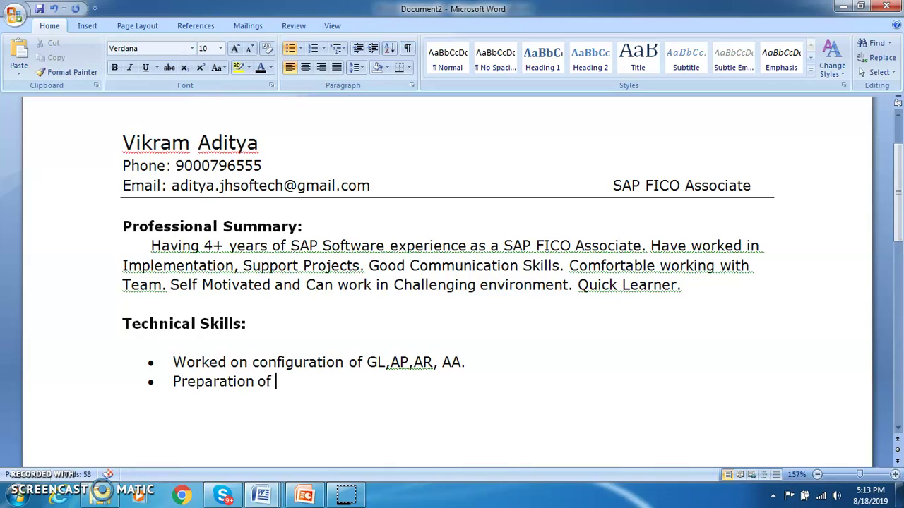
pyautogui.write('Finana')
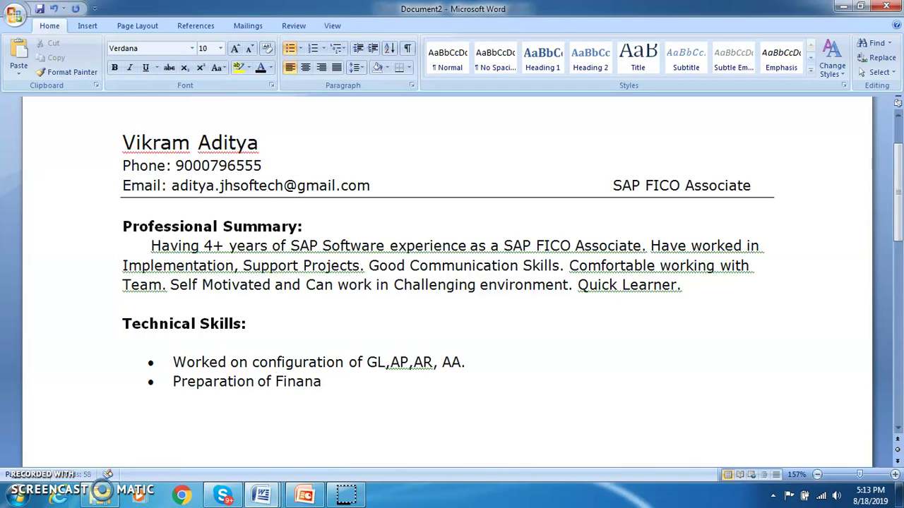
pyautogui.write('cial Stetemnet')
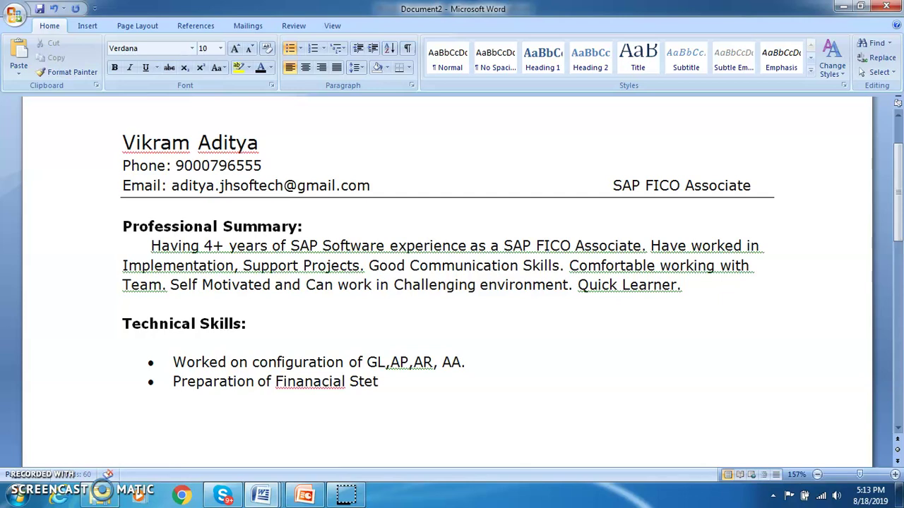
pyautogui.press('BackSpace')
pyautogui.press('BackSpace')
pyautogui.press('BackSpace')
pyautogui.press('BackSpace')
pyautogui.press('BackSpace')
pyautogui.press('BackSpace')
pyautogui.press('BackSpace')
pyautogui.write('atements, ')
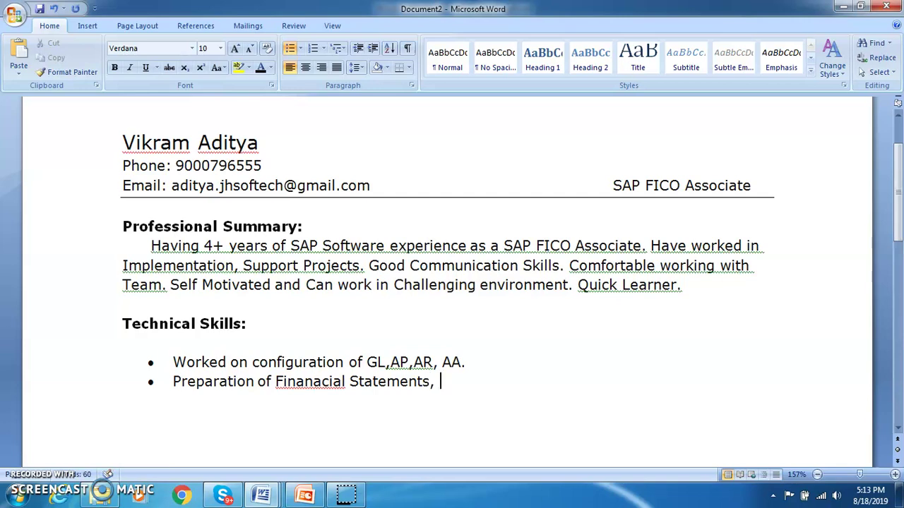
pyautogui.write('Profit & Loss S')
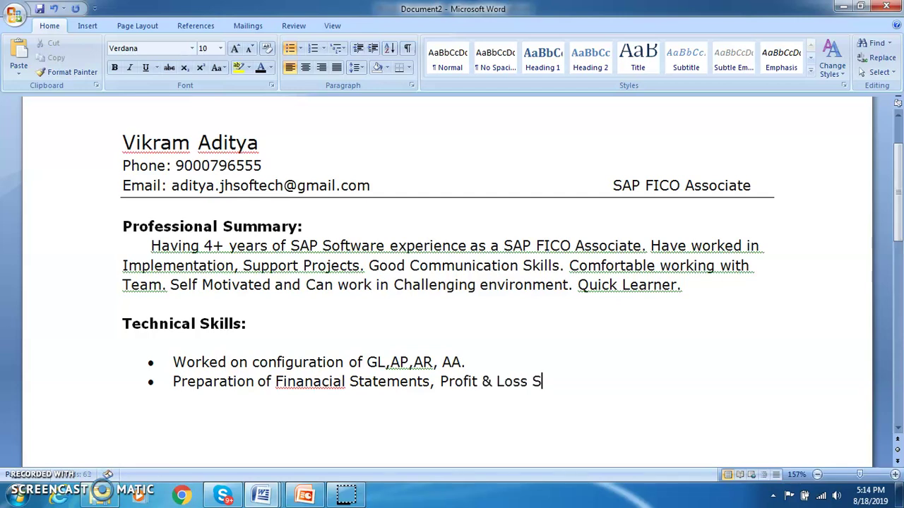
pyautogui.write('tatmenets')
pyautogui.press('BackSpace')
pyautogui.press('BackSpace')
pyautogui.press('BackSpace')
pyautogui.press('BackSpace')
pyautogui.press('BackSpace')
pyautogui.press('BackSpace')
pyautogui.write('ements')
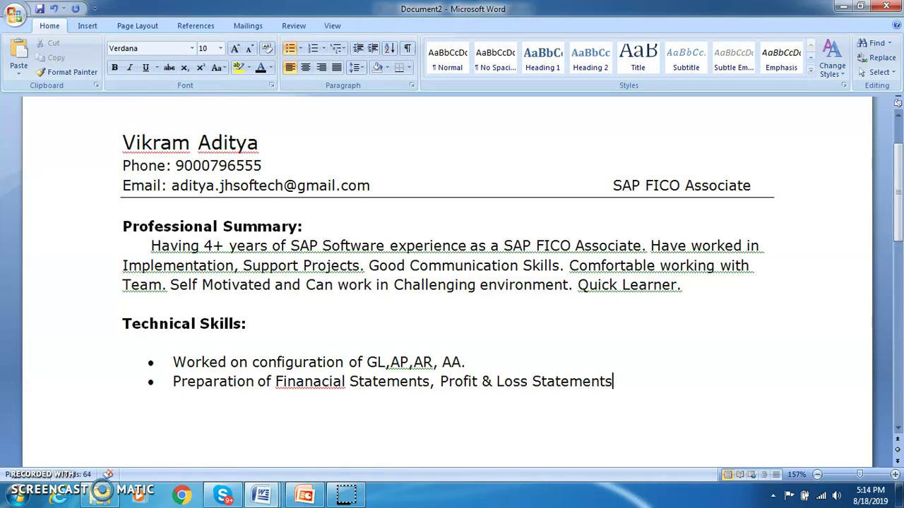
pyautogui.press('BackSpace')
pyautogui.press('BackSpace')
pyautogui.press('BackSpace')
pyautogui.press('BackSpace')
pyautogui.press('BackSpace')
pyautogui.press('BackSpace')
pyautogui.press('BackSpace')
pyautogui.press('BackSpace')
pyautogui.press('BackSpace')
pyautogui.press('BackSpace')
pyautogui.write('Analu')
pyautogui.press('BackSpace')
pyautogui.write('ys')
pyautogui.press('Left')
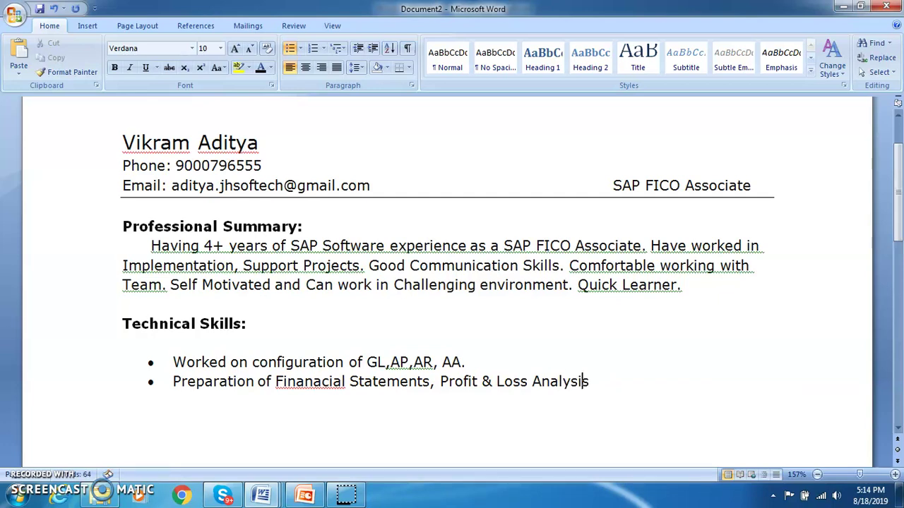
# - Correct 'Finanacial' to 'Financial' via spelling suggestions and start a third bullet
pyautogui.click(302, 381)
pyautogui.rightClick(301, 382)
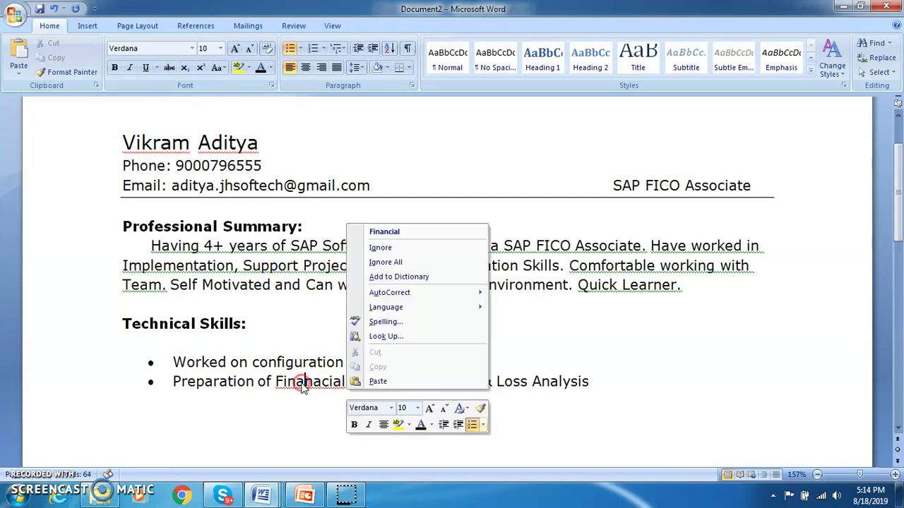
pyautogui.click(466, 232)
pyautogui.click(581, 381)
pyautogui.press('Return')
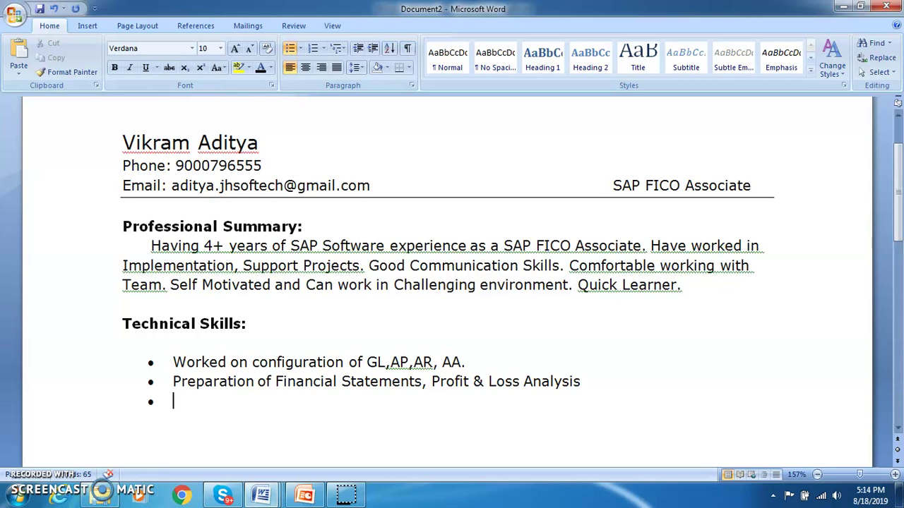
# - Enter 'Master data Management' as the third bullet, removing stray letters after 'Profit', and start a fourth
pyautogui.write('Master data Mana')
pyautogui.click(467, 381)
pyautogui.write('gem')
pyautogui.press('BackSpace')
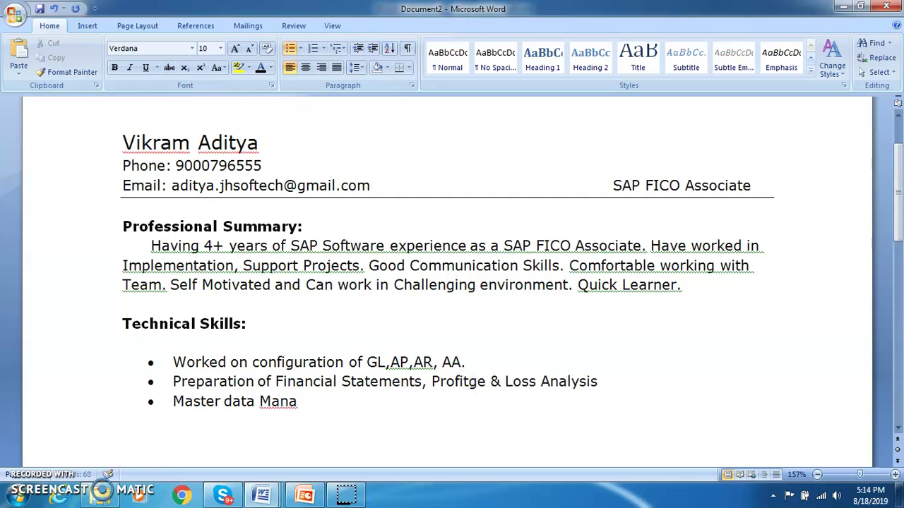
pyautogui.press('BackSpace')
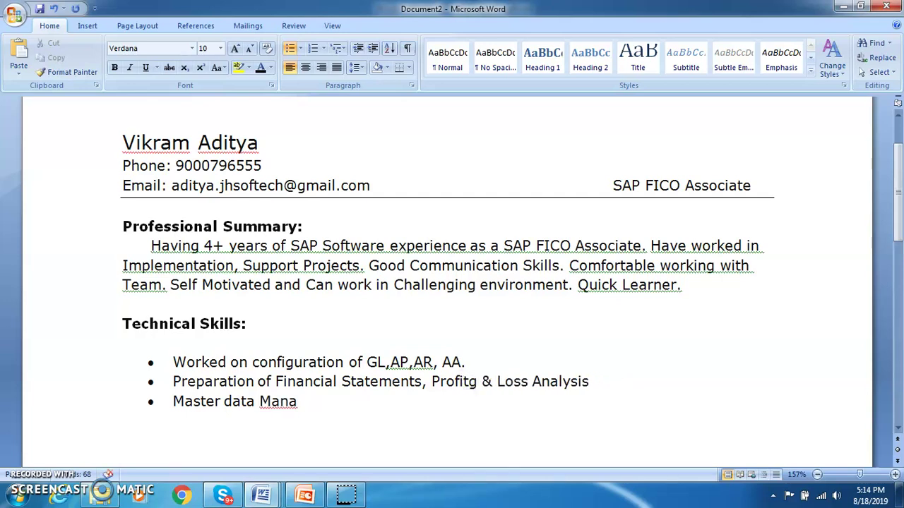
pyautogui.press('BackSpace')
pyautogui.click(298, 401)
pyautogui.write('gement')
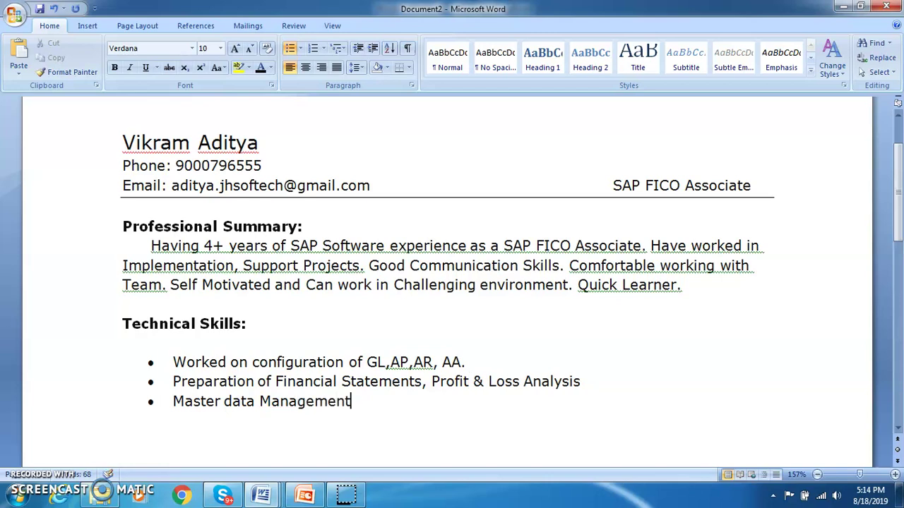
pyautogui.press('Return')
pyautogui.hotkey('ctrl', 's')
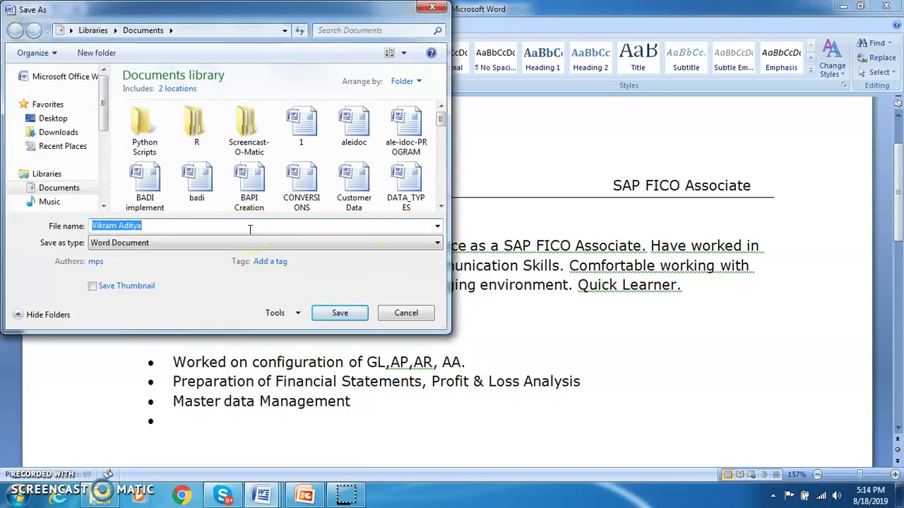
# - Save the resume to the Desktop as the candidate's name plus '-SAP-FICO-4yrs'
pyautogui.click(250, 229)
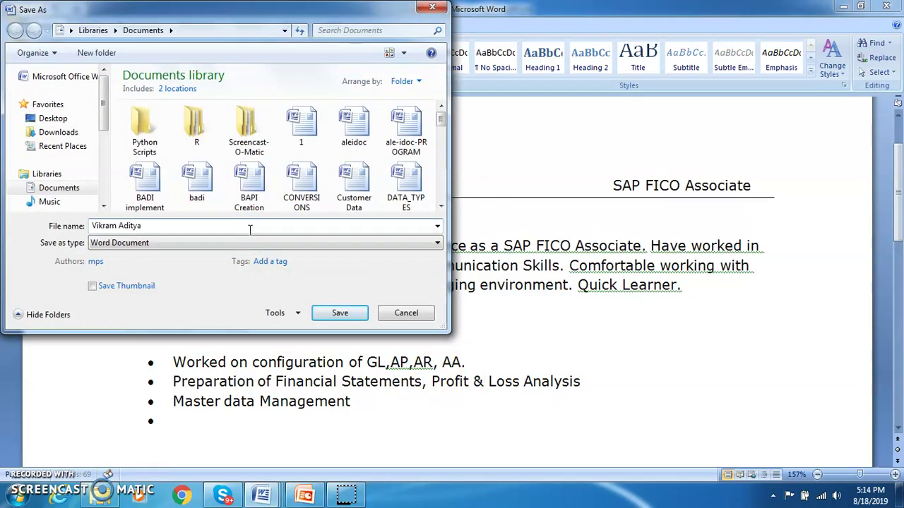
pyautogui.press('Left')
pyautogui.press('Left')
pyautogui.press('Left')
pyautogui.press('Left')
pyautogui.press('Left')
pyautogui.press('Left')
pyautogui.press('BackSpace')
pyautogui.write('-Aditya-SAP-FICO-4yrs')
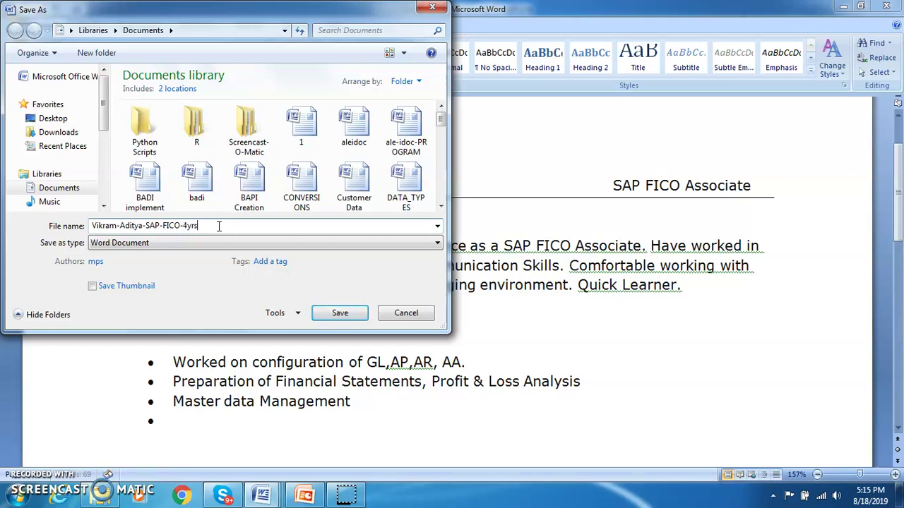
pyautogui.click(80, 133)
pyautogui.click(55, 119)
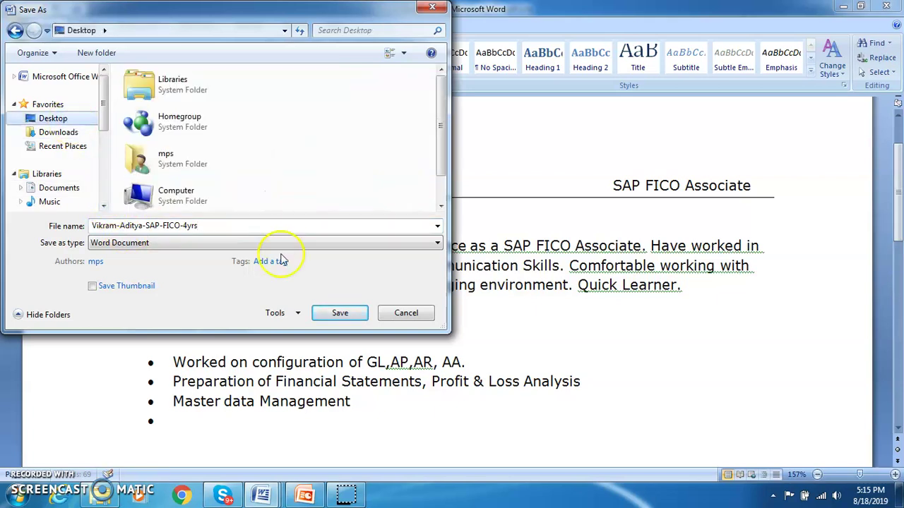
pyautogui.click(342, 313)
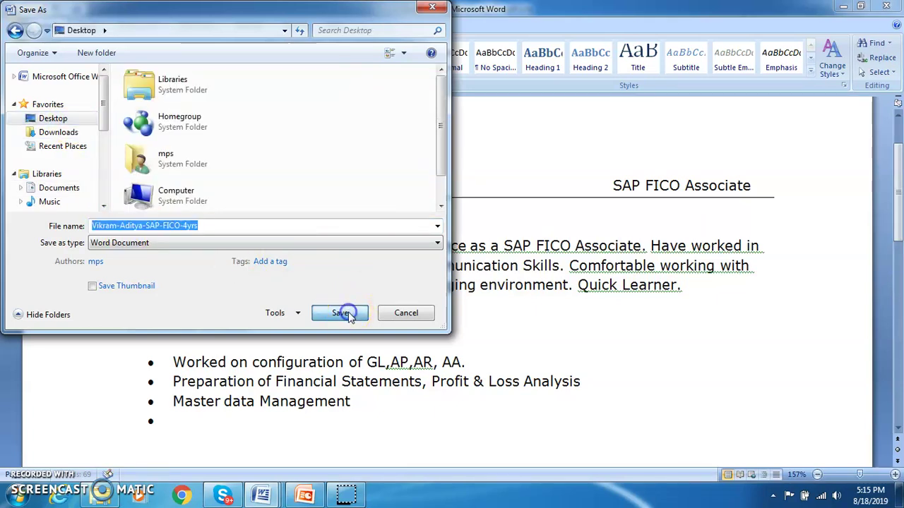
pyautogui.click(187, 435)
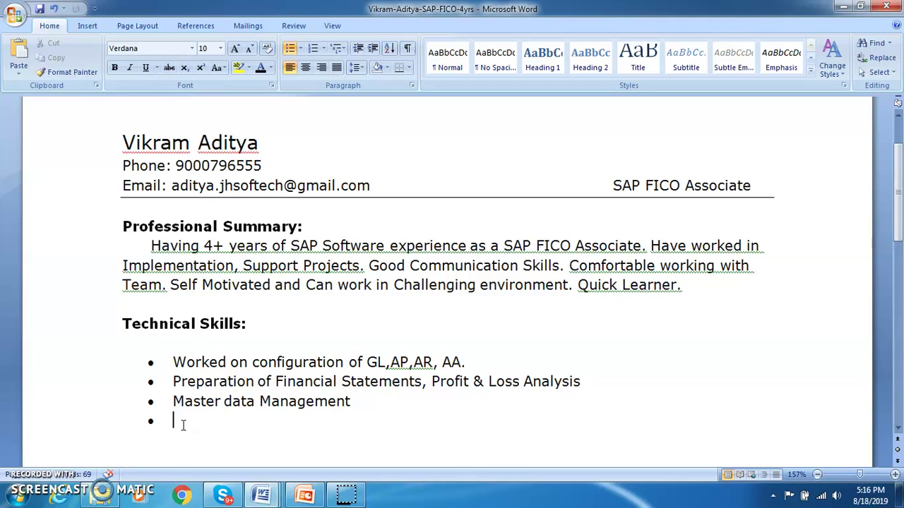
pyautogui.write('Worked in')
pyautogui.press('BackSpace')
pyautogui.press('BackSpace')
pyautogui.press('BackSpace')
pyautogui.press('BackSpace')
pyautogui.press('BackSpace')
pyautogui.press('BackSpace')
pyautogui.press('BackSpace')
pyautogui.press('BackSpace')
pyautogui.press('BackSpace')
pyautogui.press('BackSpace')
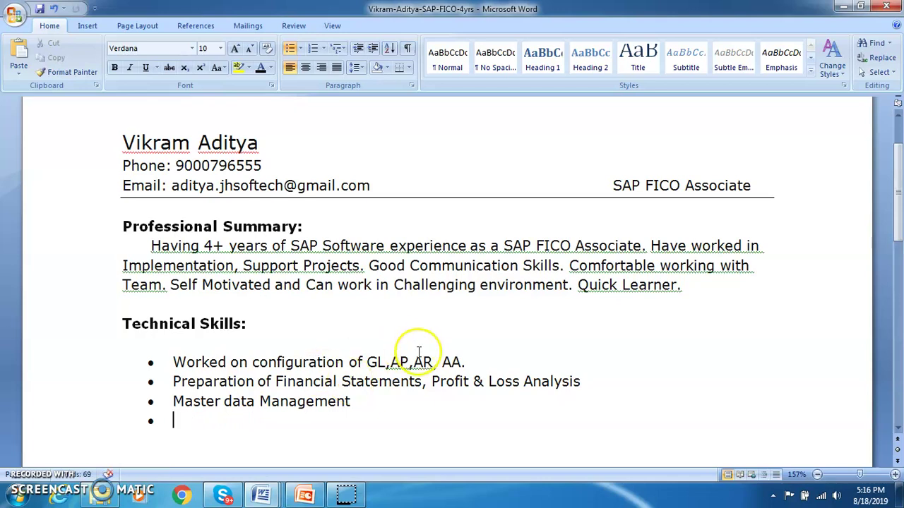
pyautogui.click(477, 362)
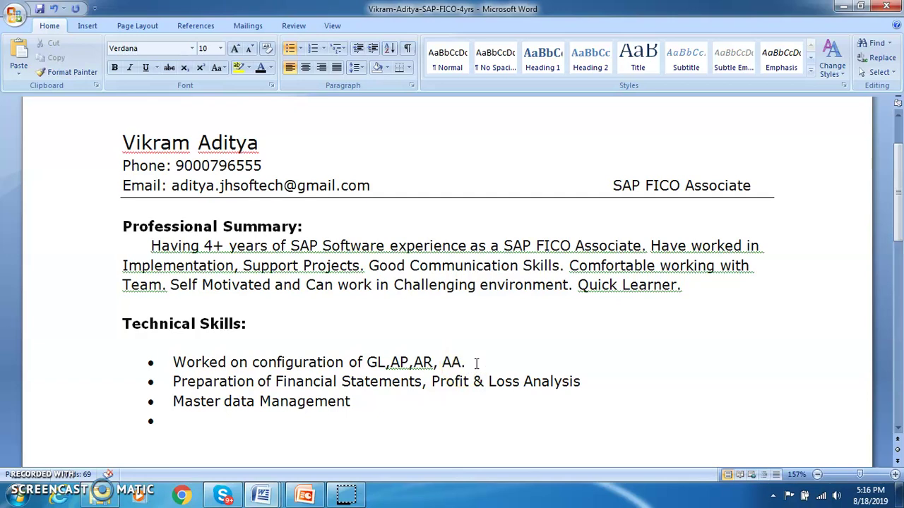
pyautogui.click(476, 362)
# - Add the bullet 'Assisting in Testing Process in order to Discover errors and issues in Business Process.'
pyautogui.press('Return')
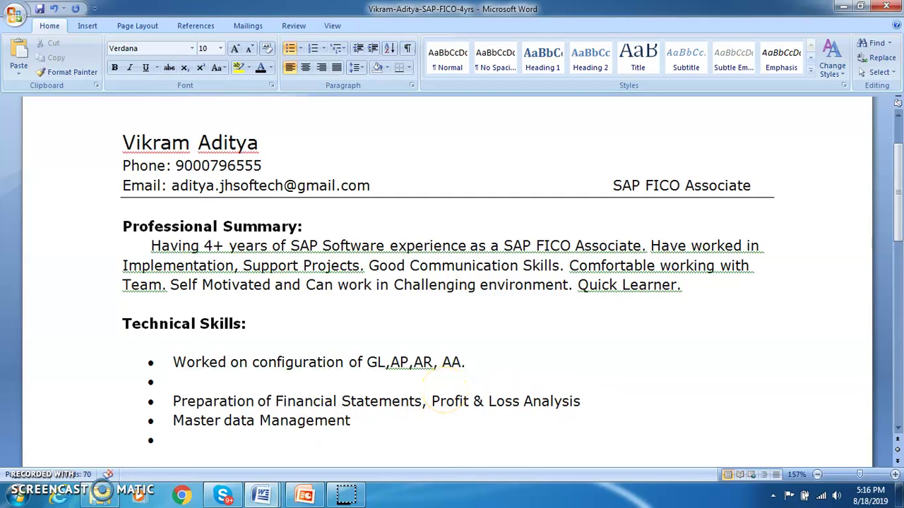
pyautogui.write('Assisting in ')
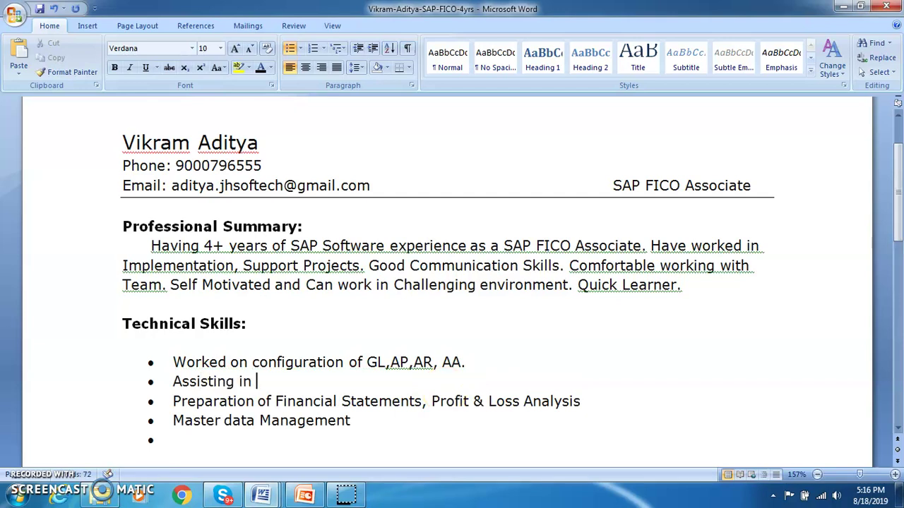
pyautogui.write('Testing P')
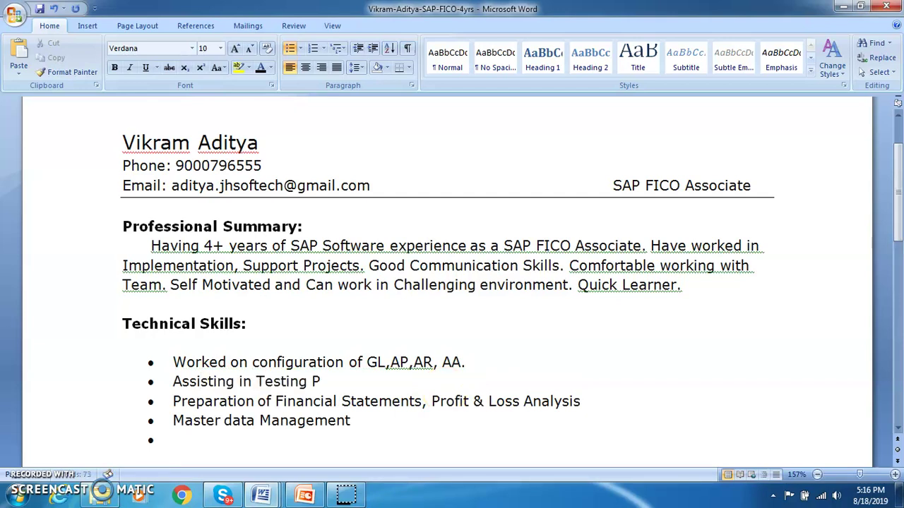
pyautogui.write('rocess in order to Discover')
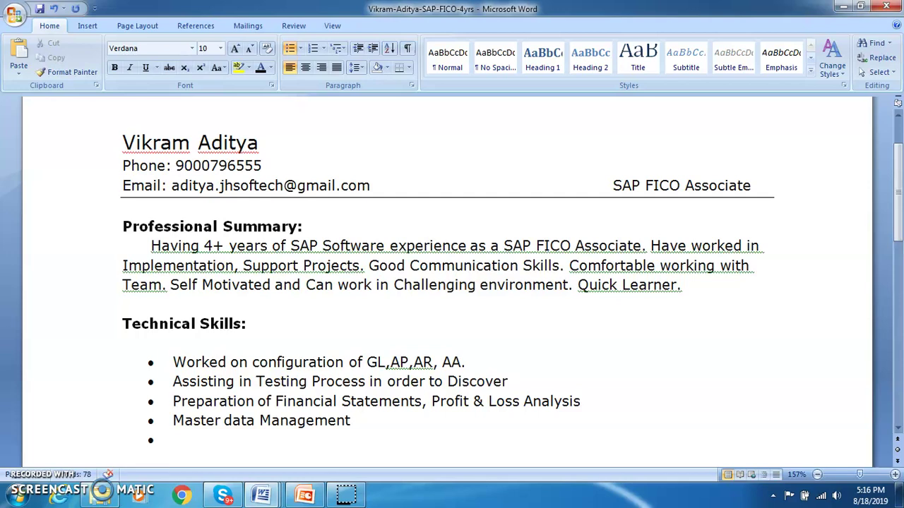
pyautogui.write(' errors and issues')
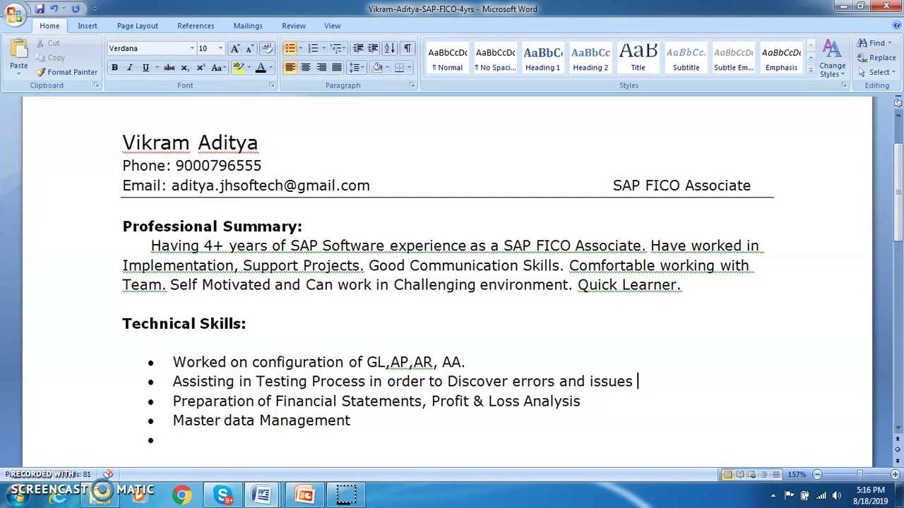
pyautogui.write('in B')
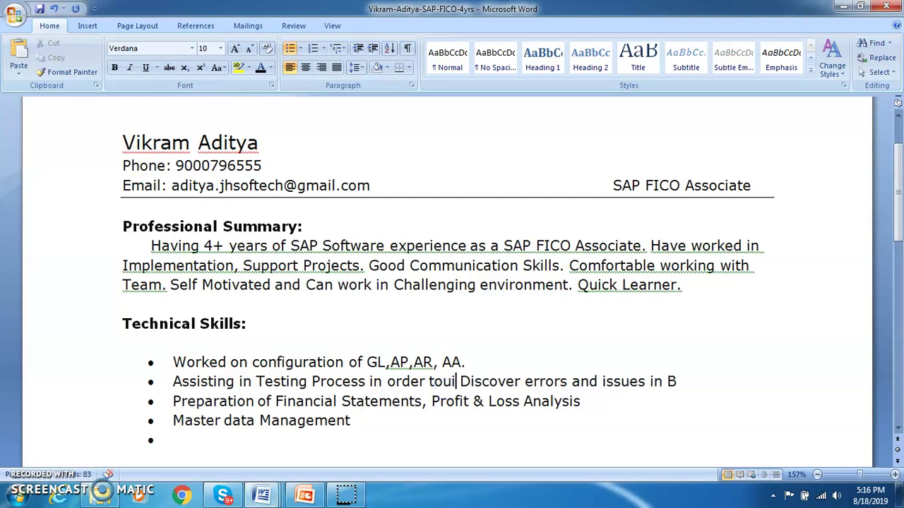
pyautogui.press('BackSpace')
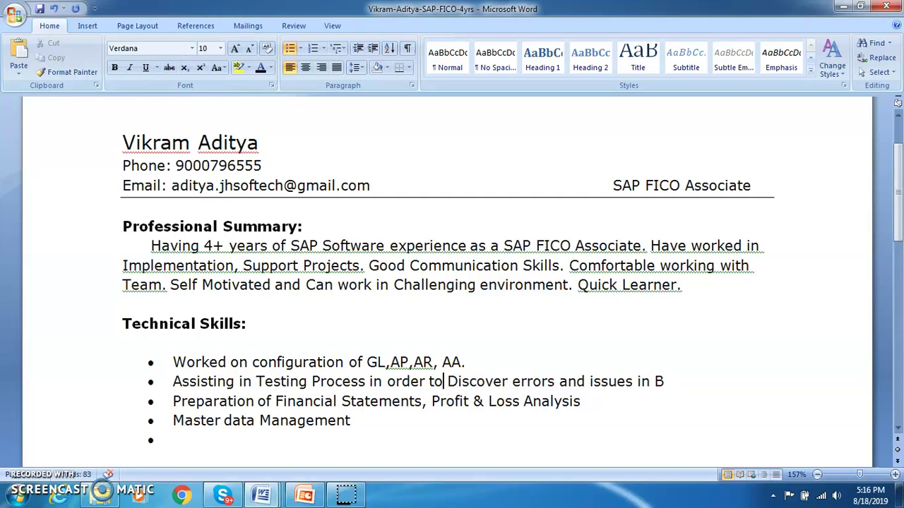
pyautogui.press('Right')
pyautogui.press('Right')
pyautogui.press('Right')
pyautogui.press('Right')
pyautogui.press('Right')
pyautogui.press('Right')
pyautogui.press('Right')
pyautogui.press('Right')
pyautogui.press('Right')
pyautogui.press('Right')
pyautogui.press('Right')
pyautogui.press('Right')
pyautogui.press('Right')
pyautogui.press('Right')
pyautogui.press('Right')
pyautogui.press('Right')
pyautogui.press('Right')
pyautogui.press('Right')
pyautogui.press('Right')
pyautogui.press('Right')
pyautogui.click(151, 401)
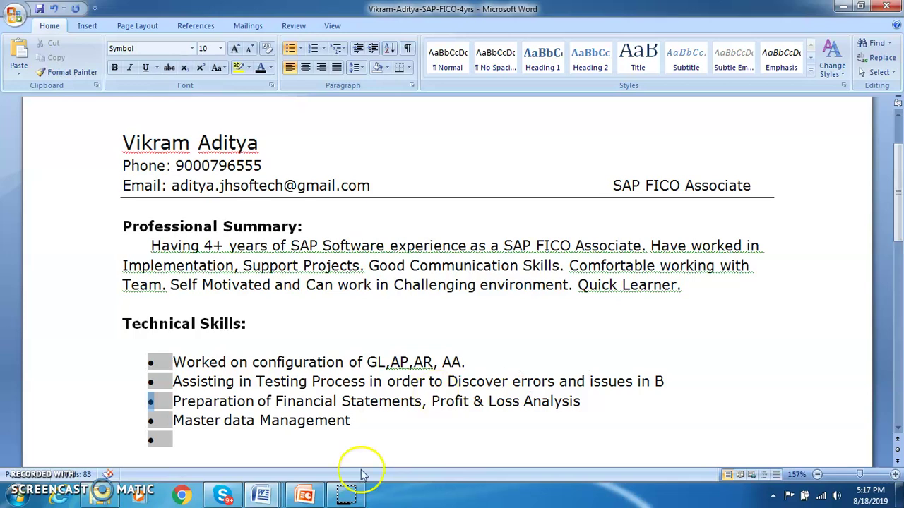
pyautogui.click(670, 381)
pyautogui.write('usine')
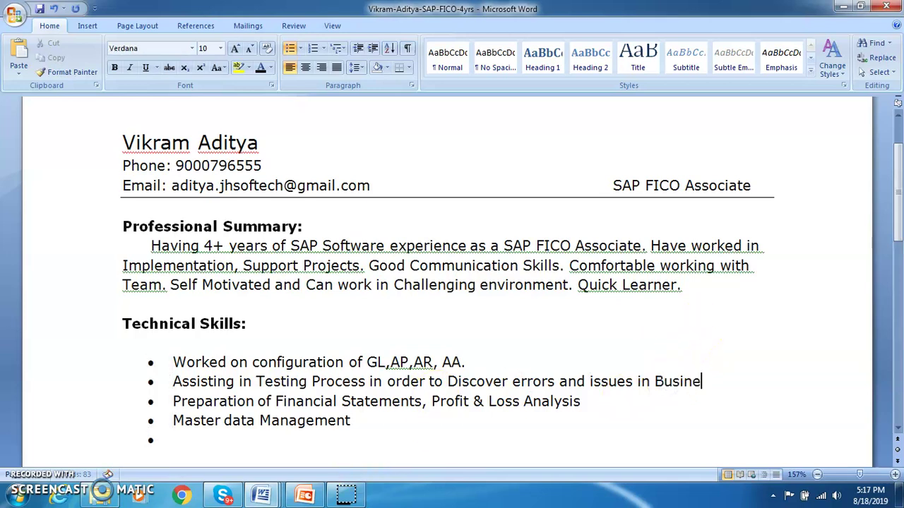
pyautogui.write('ss Process')
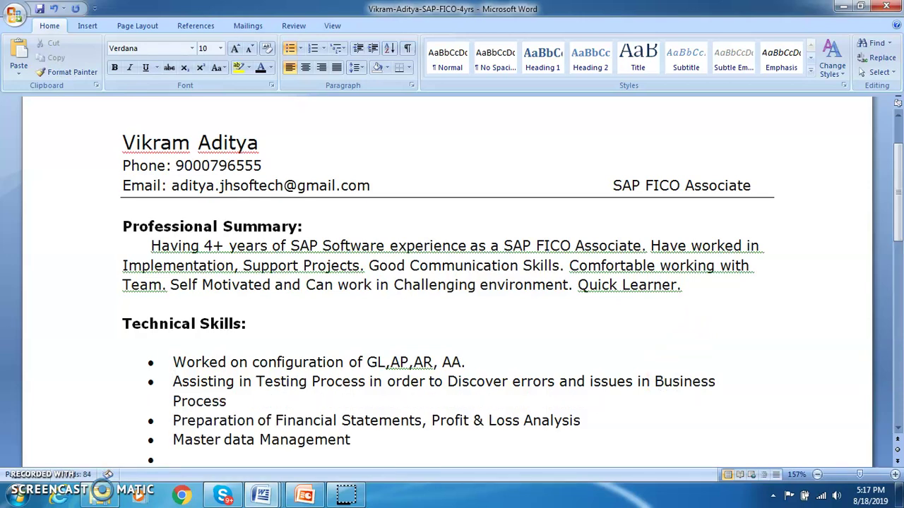
pyautogui.write('.')
# - Add 'Maintained Documentation.' as a new bullet after the testing item
pyautogui.press('Return')
pyautogui.write('M')
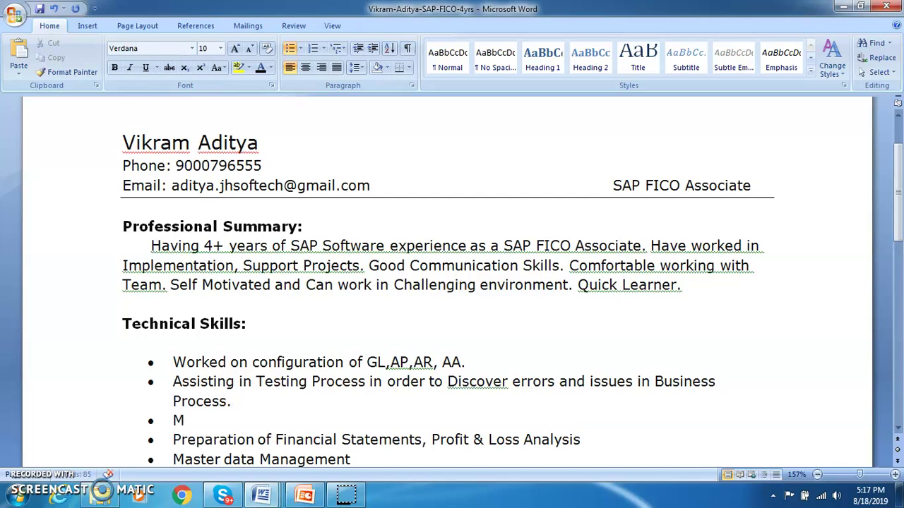
pyautogui.write('aintained')
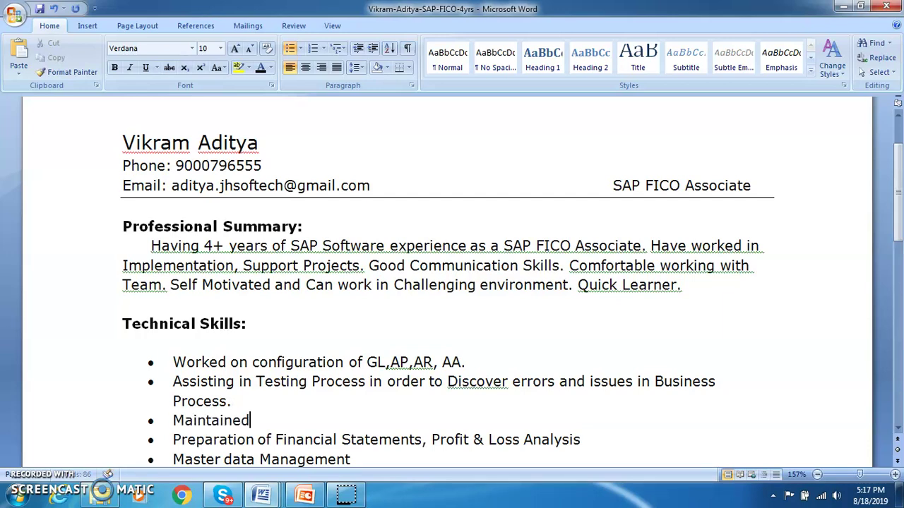
pyautogui.write(' Document')
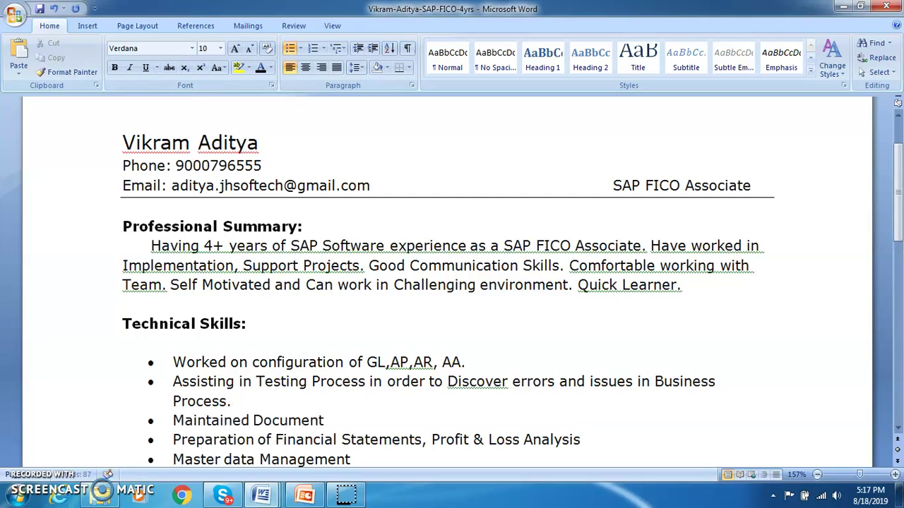
pyautogui.write('ation')
pyautogui.write(',')
pyautogui.press('BackSpace')
pyautogui.press('BackSpace')
pyautogui.write('.')
pyautogui.press('Return')
# - Add 'Transporting the Configurations to Production Server', then type 'Master data Management' at the list end
pyautogui.write('Tra')
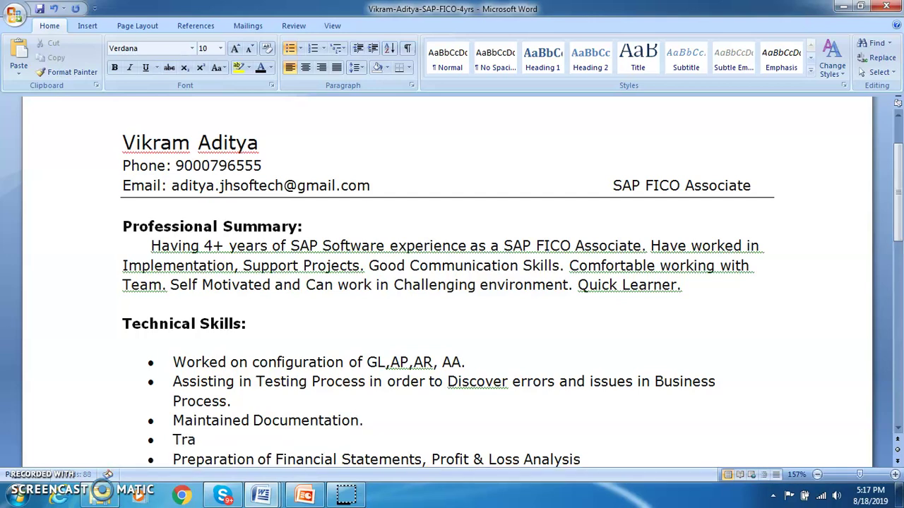
pyautogui.write('nsporting the')
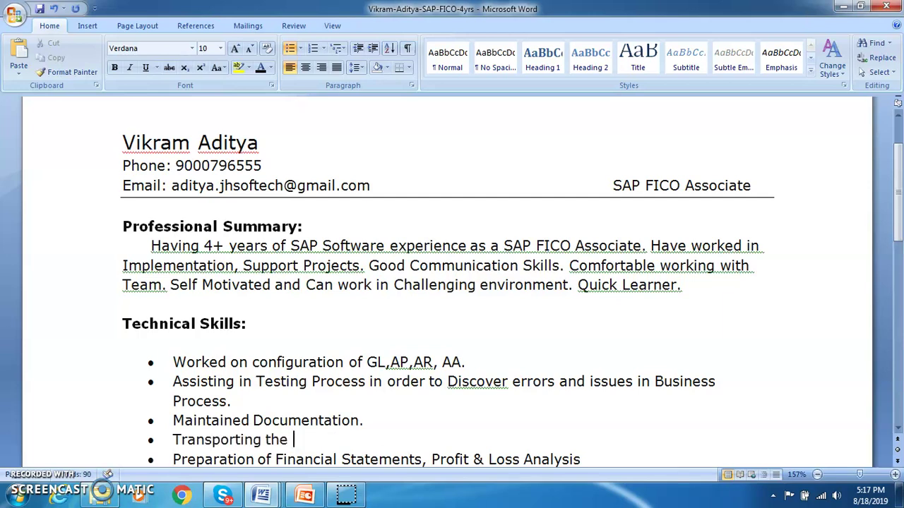
pyautogui.write(' Confi')
pyautogui.write('u')
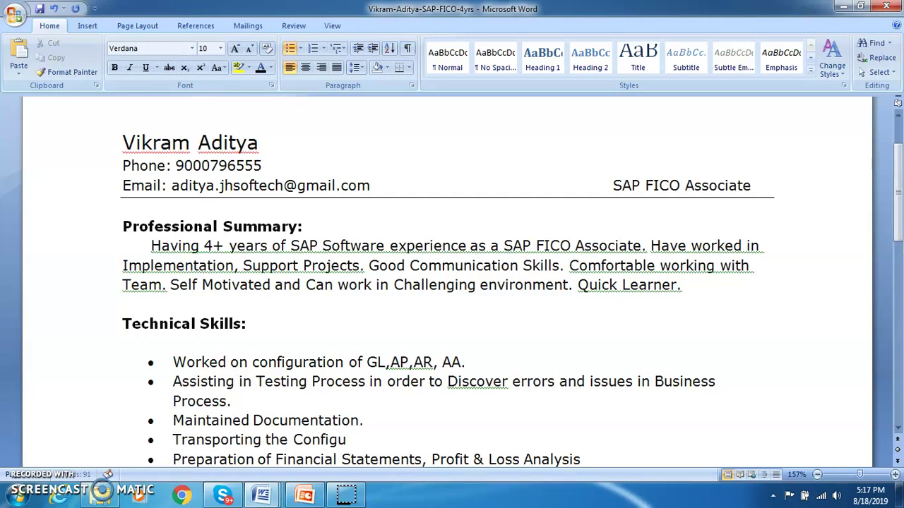
pyautogui.write('rations to')
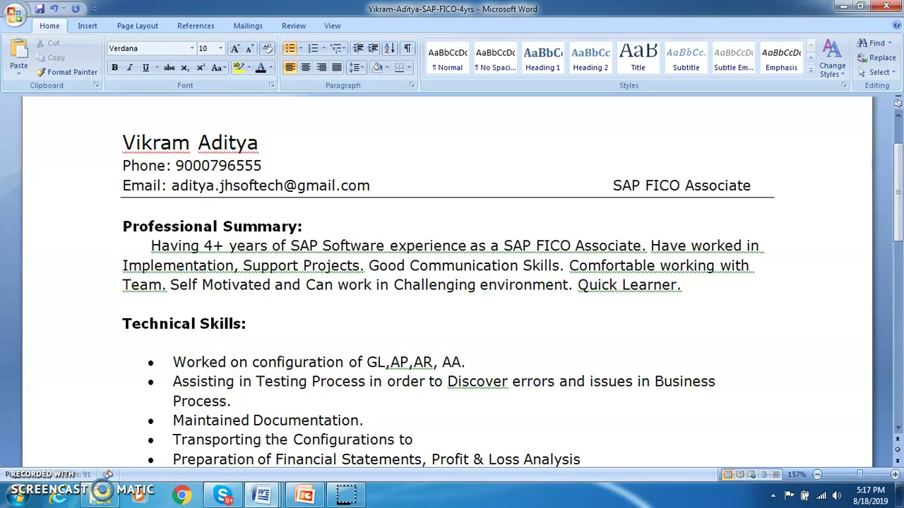
pyautogui.write(' Production Server')
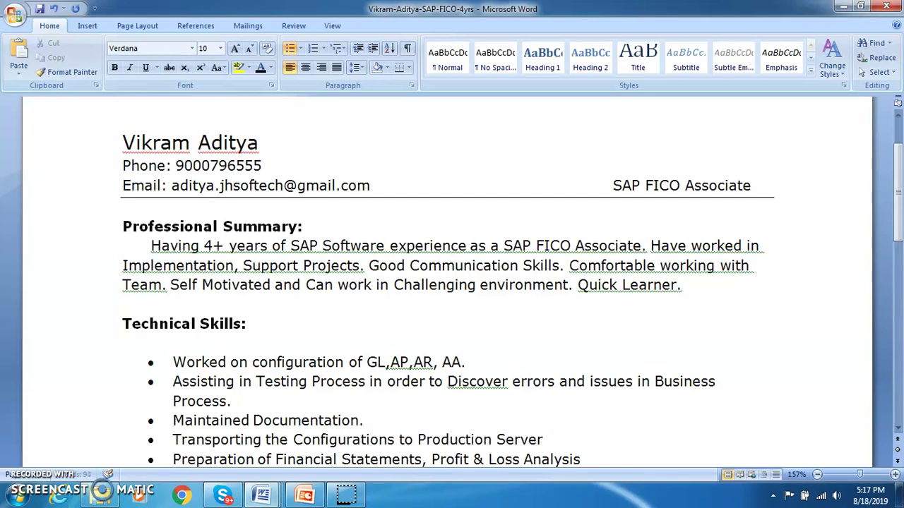
pyautogui.press('Down')
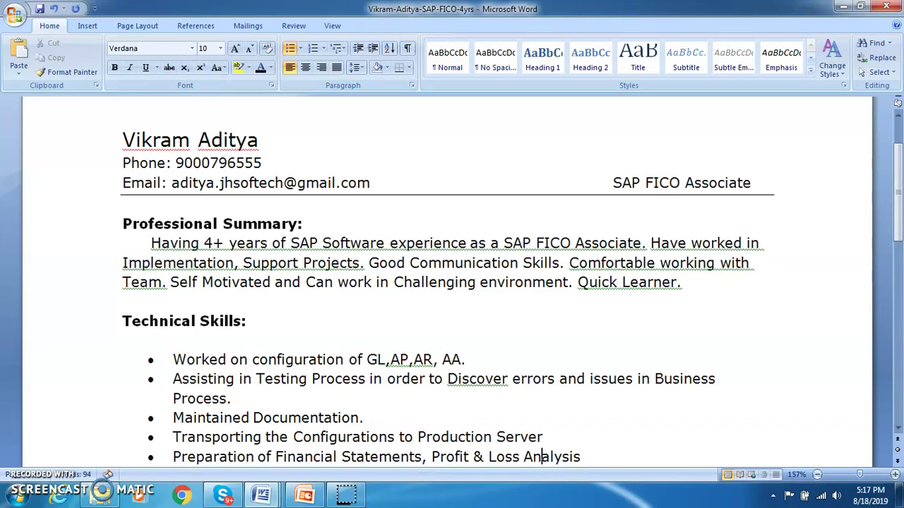
pyautogui.press('End')
pyautogui.press('Return')
pyautogui.write('Master data Management')
pyautogui.press('Return')
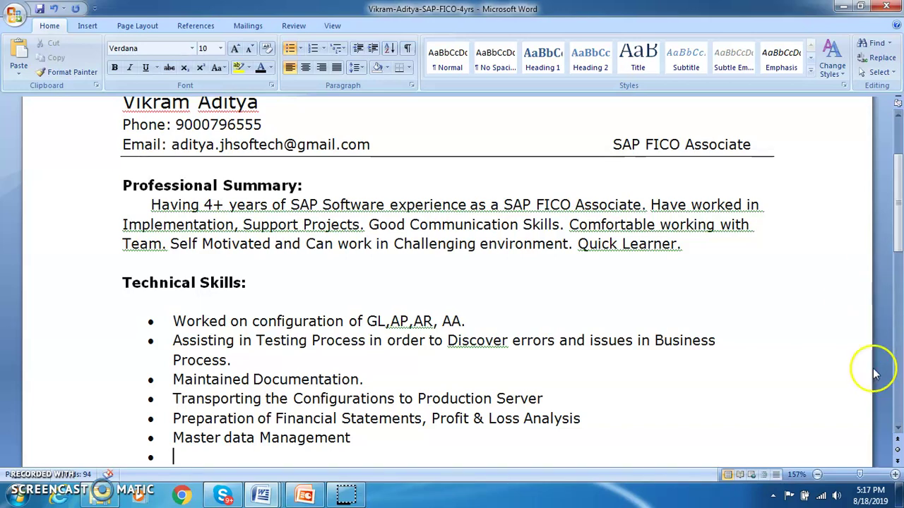
# - Add an empty bullet above the GL, AP, AR, AA configuration item and begin typing 'Particia'
pyautogui.click(478, 326)
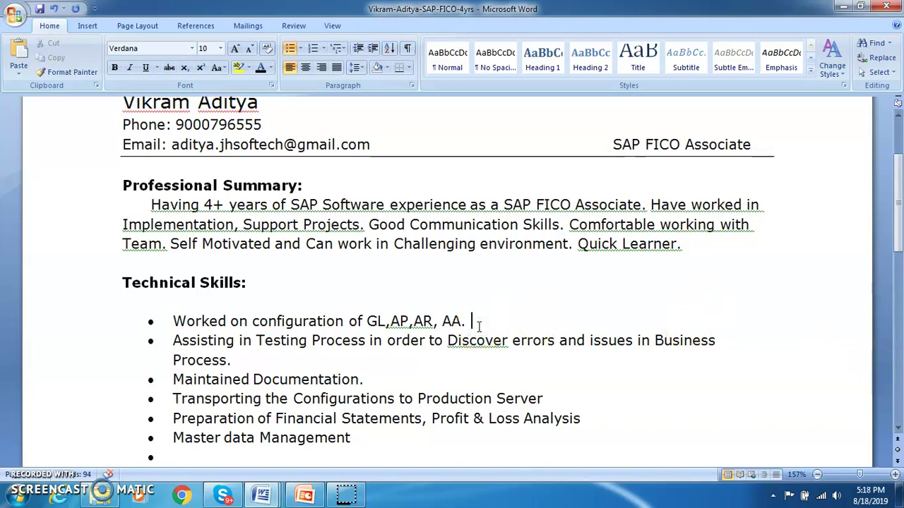
pyautogui.click(181, 322)
pyautogui.press('Return')
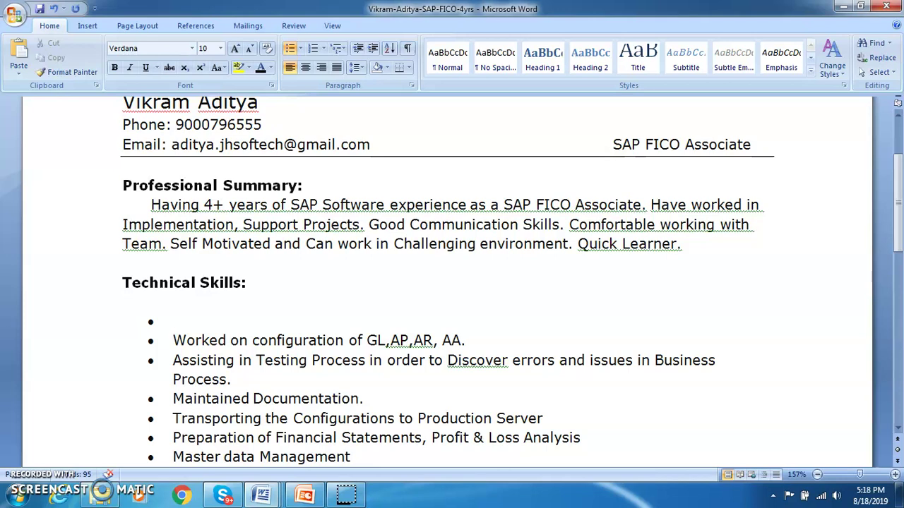
pyautogui.write('Particia')
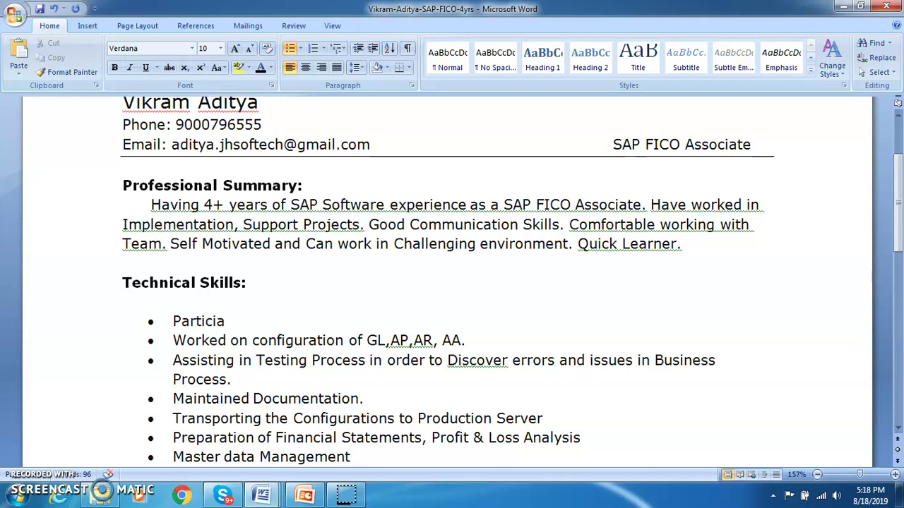